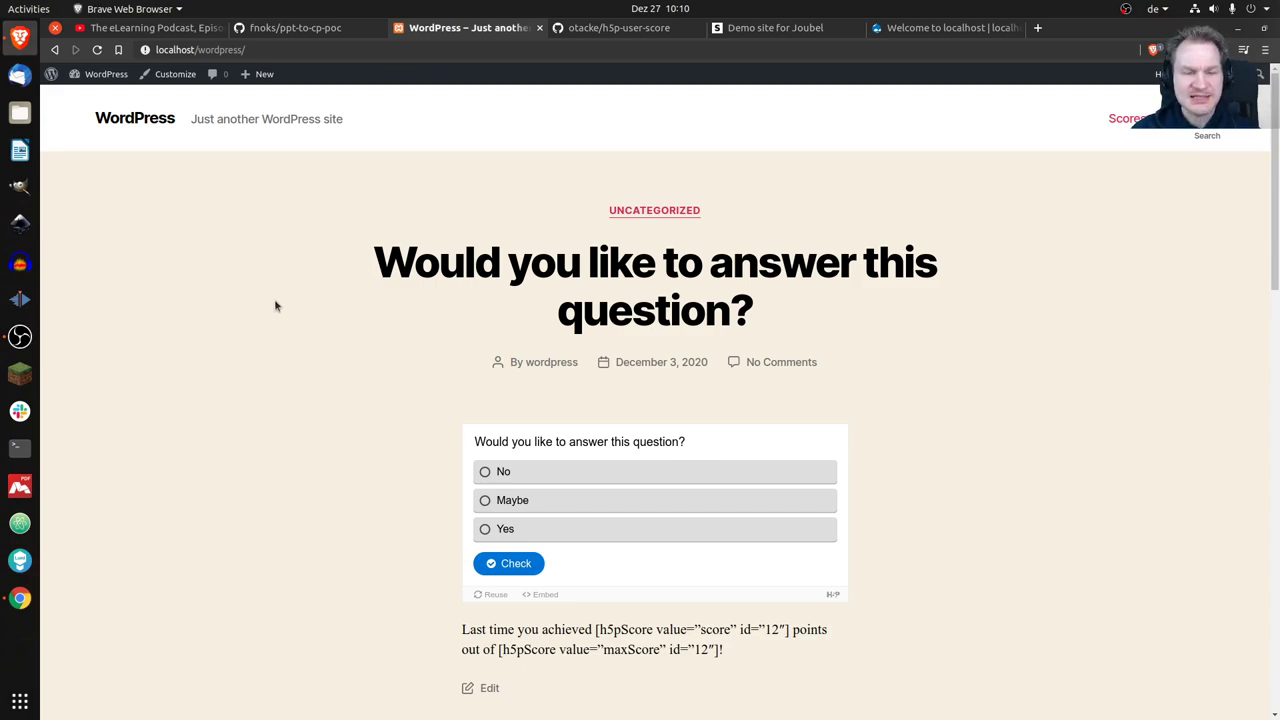
Answer the quiz with No for a 1/1 score, then reload the post to reset it
click(580, 471)
click(508, 563)
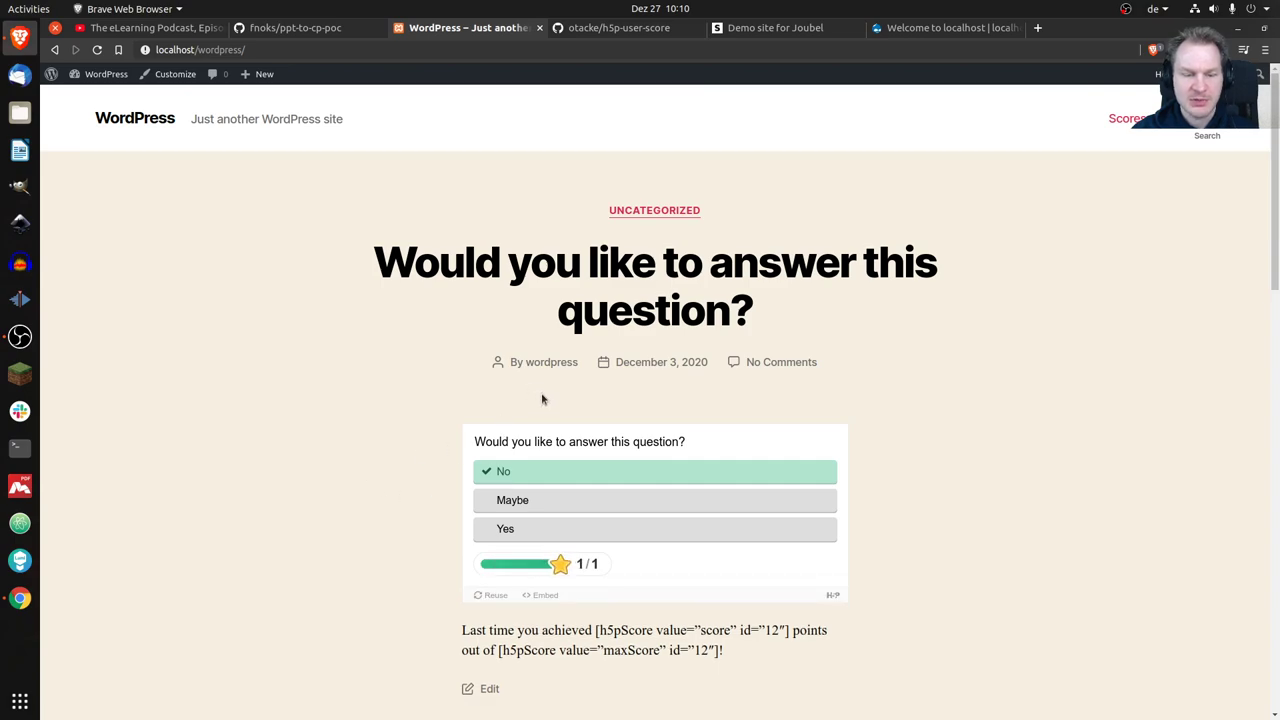
key(F5)
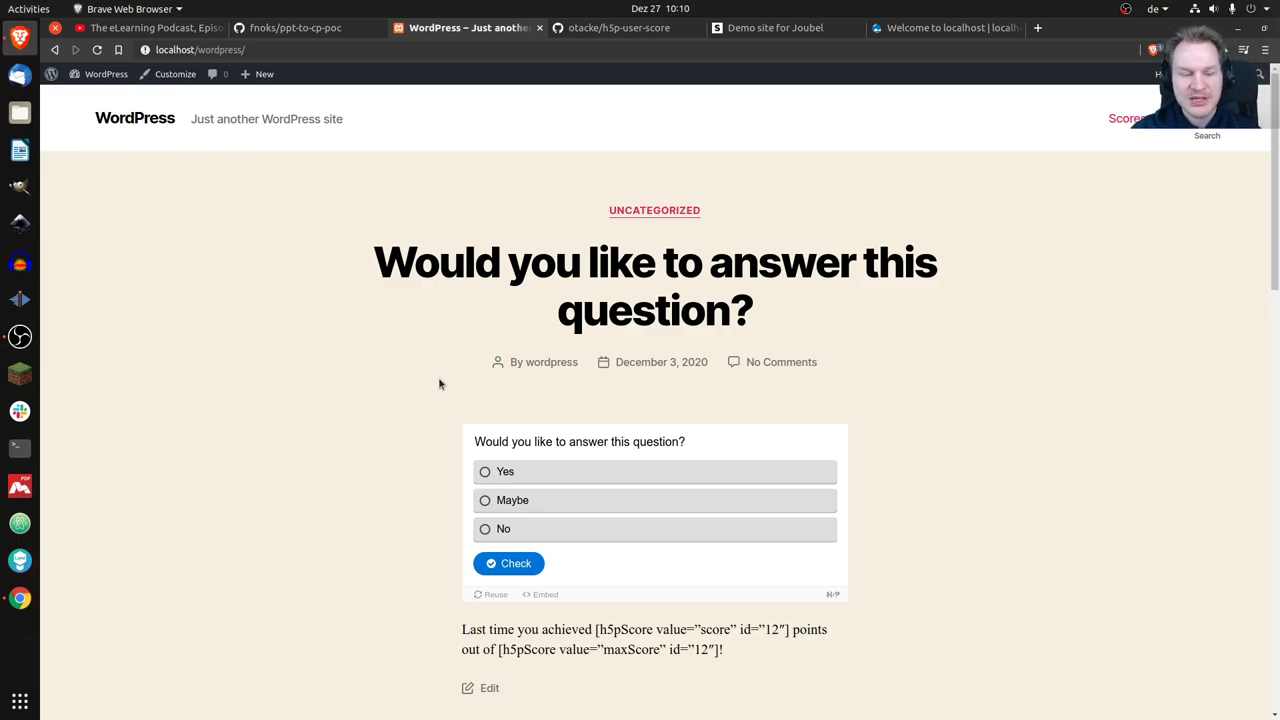
scroll(439, 384, down, 3)
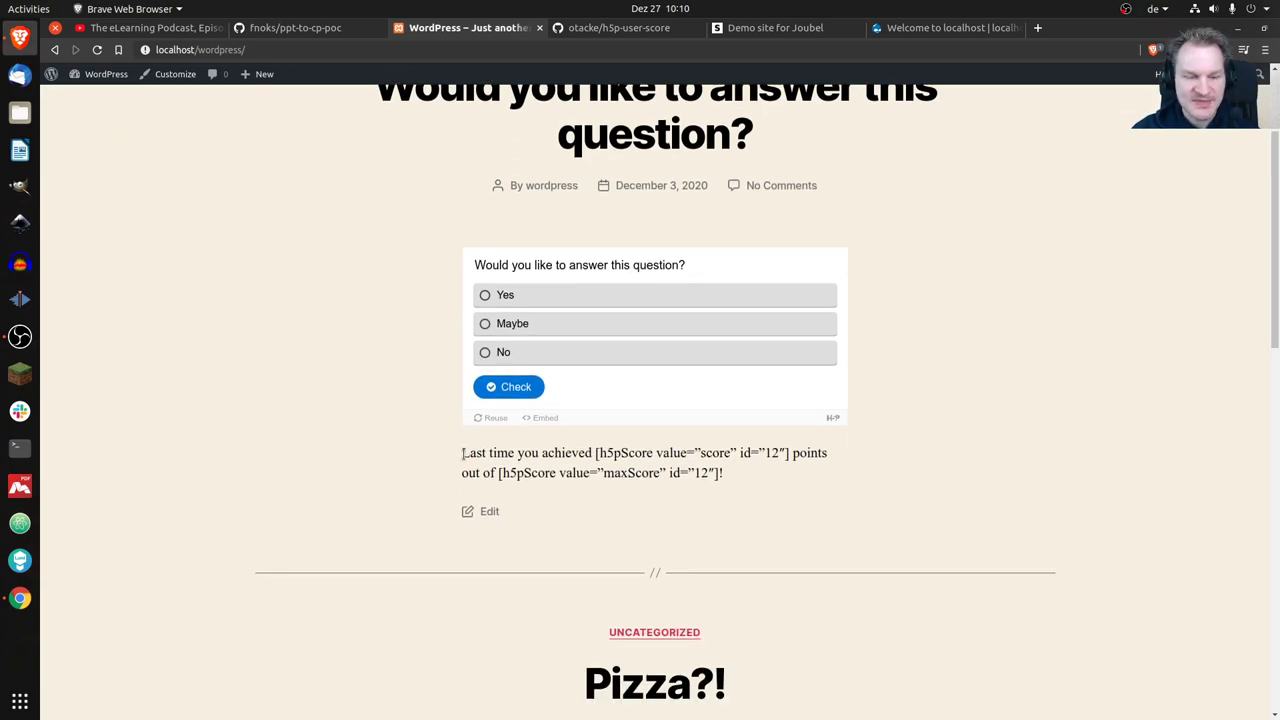
drag(462, 453, 789, 453)
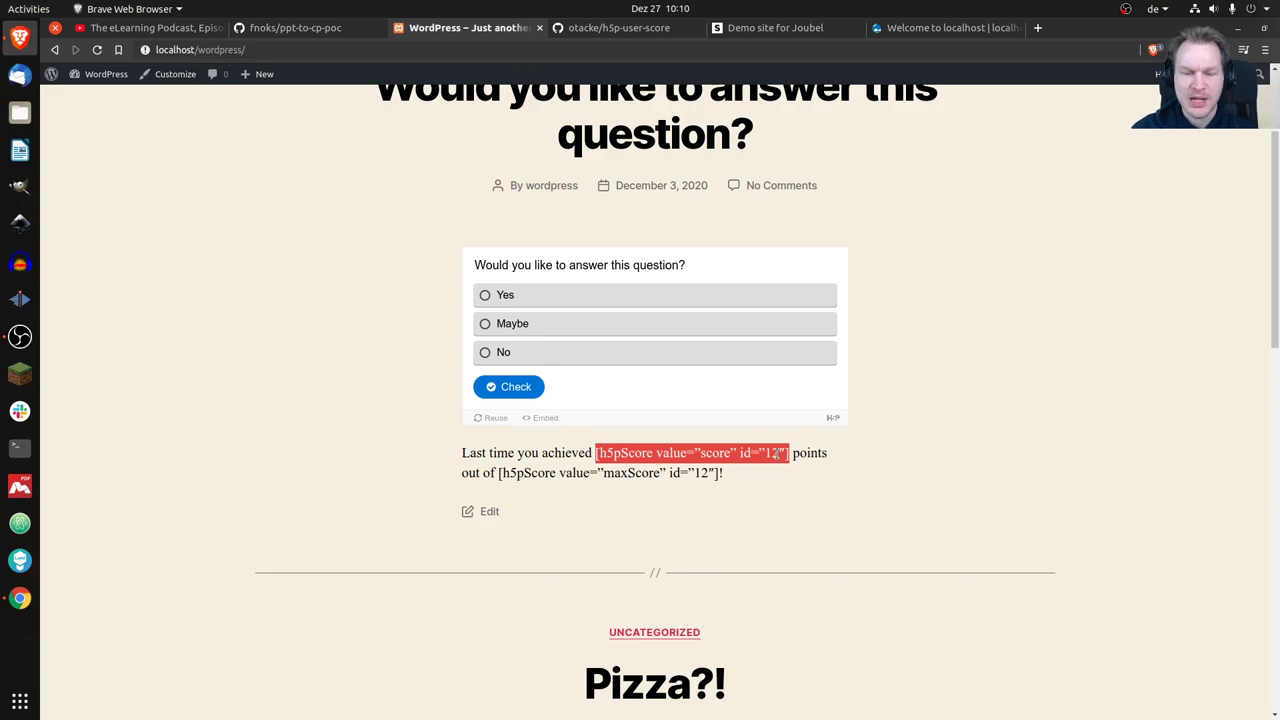
click(810, 458)
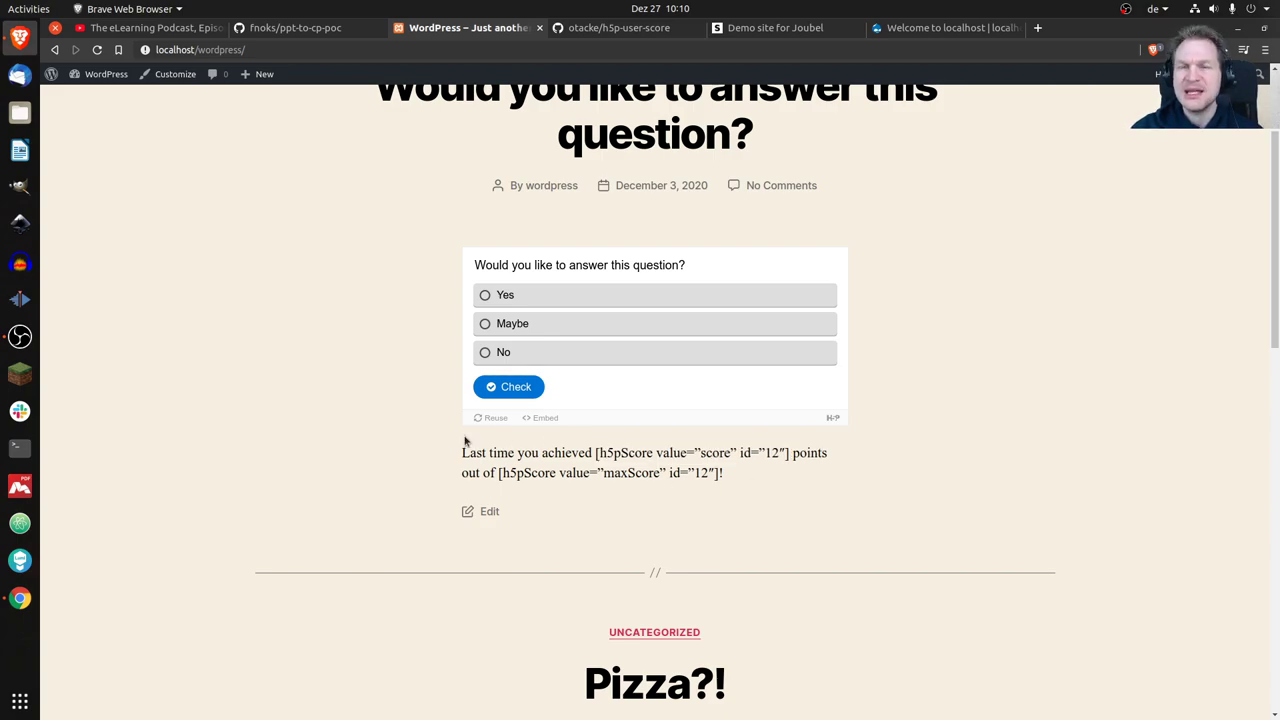
scroll(375, 412, down, 6)
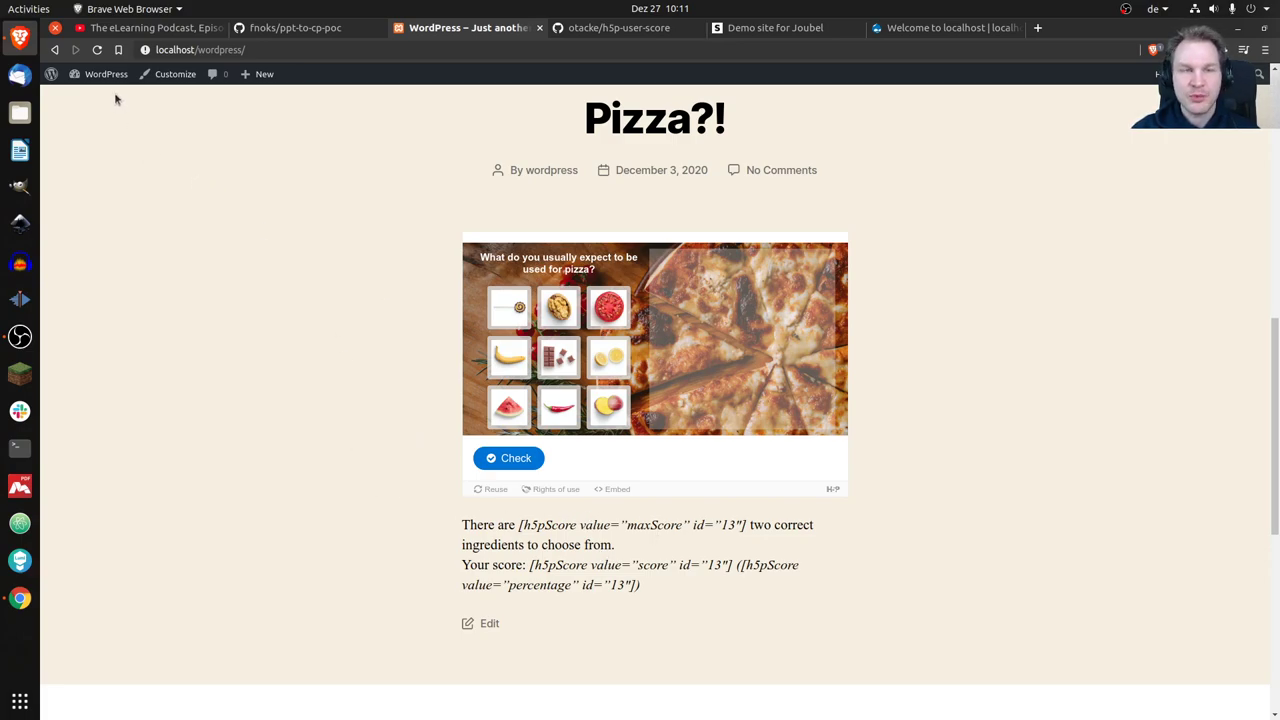
From the admin dashboard, open H5P content 'Would you like to answer this question?' and its results
mouse_move(110, 80)
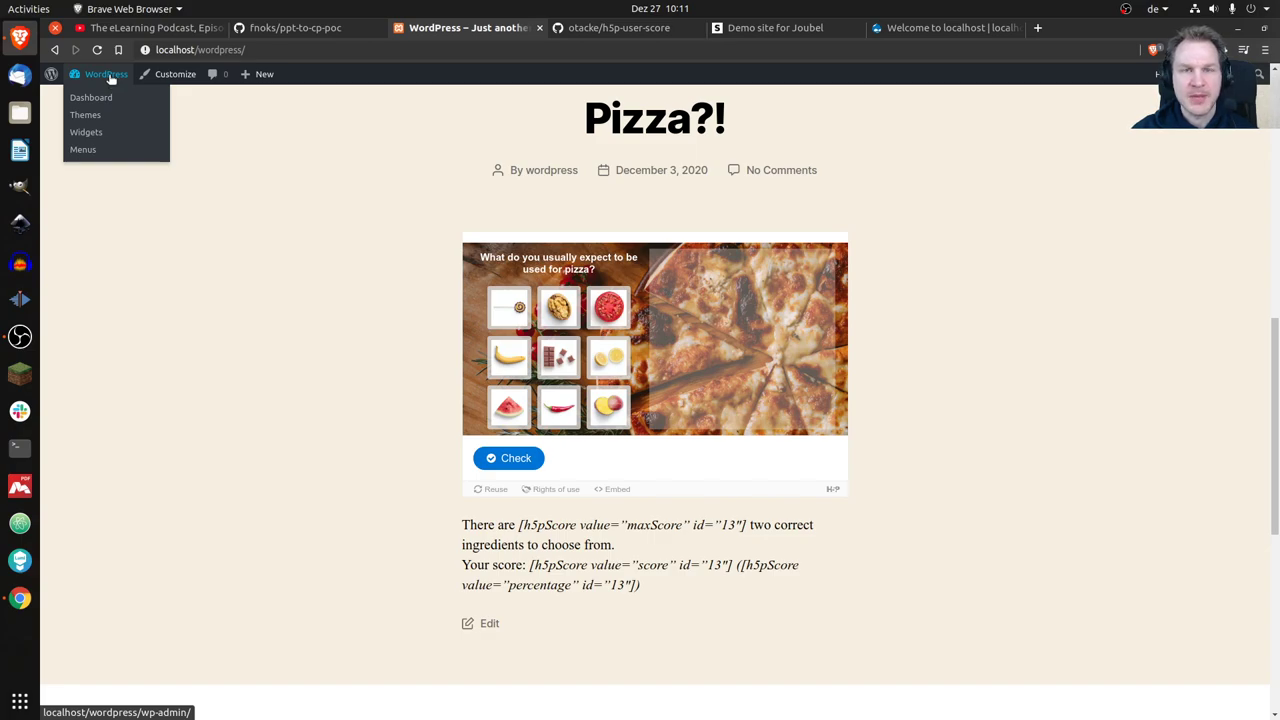
click(110, 78)
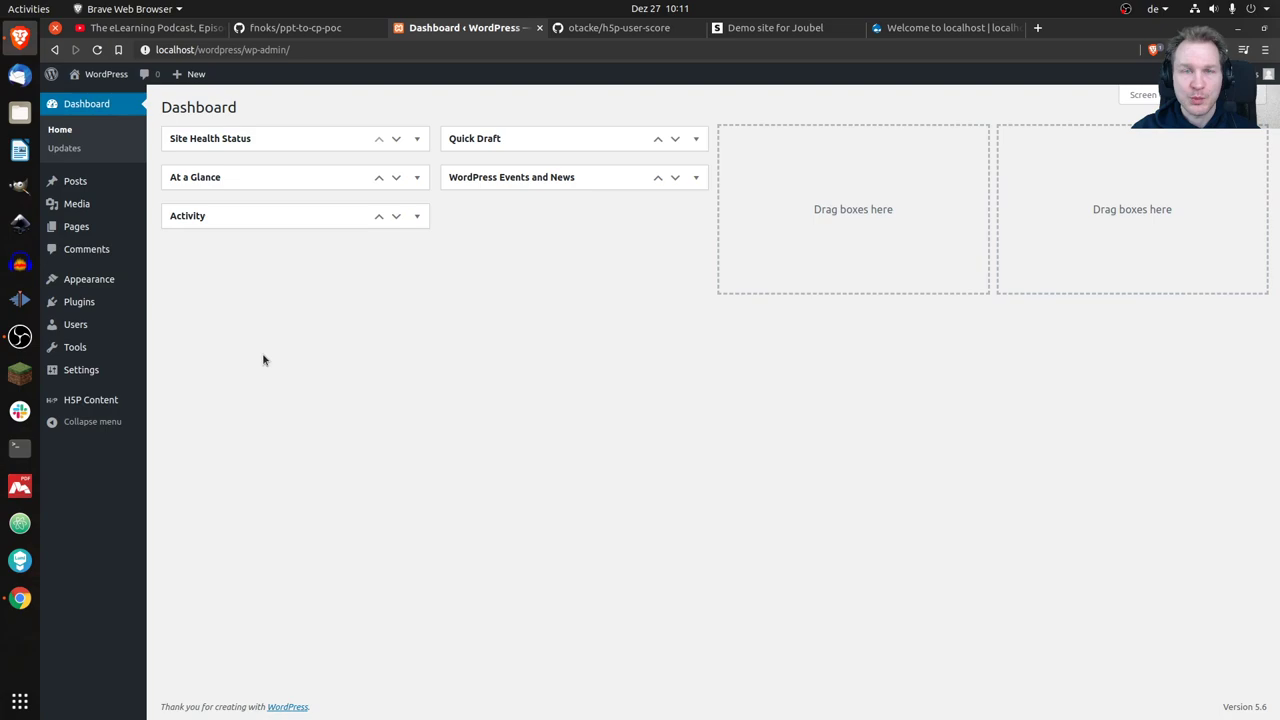
click(105, 403)
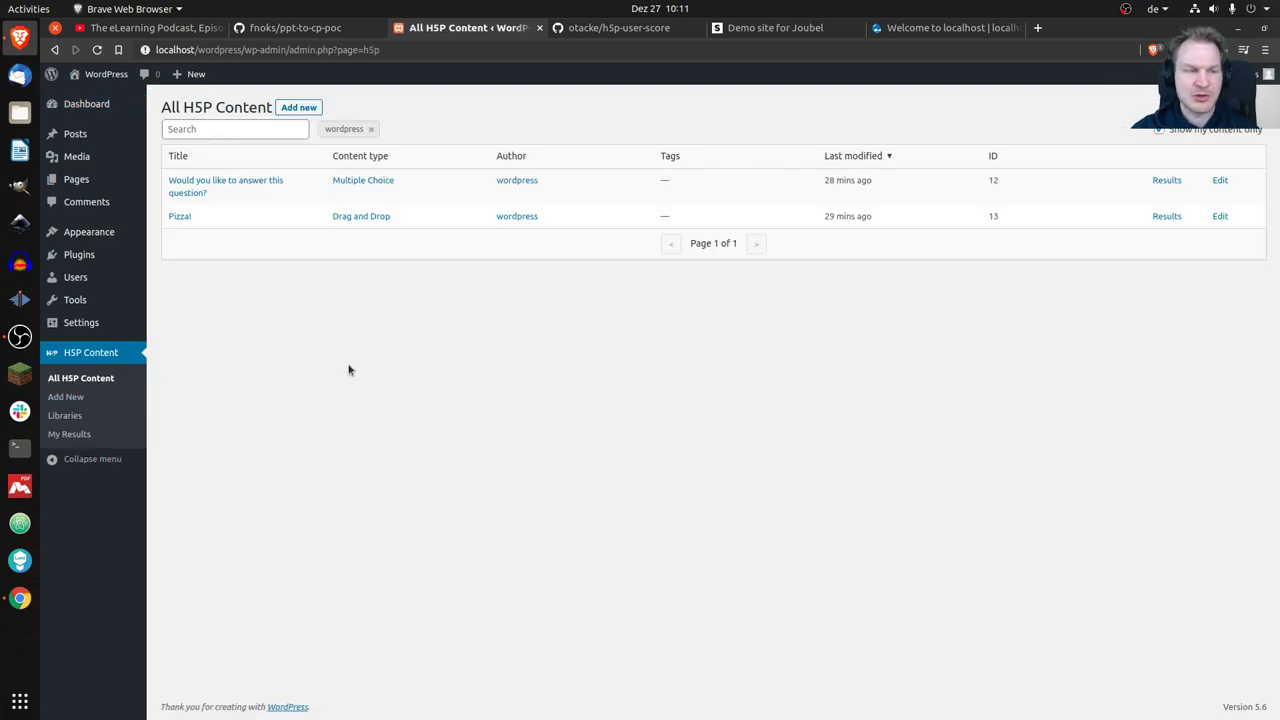
click(246, 182)
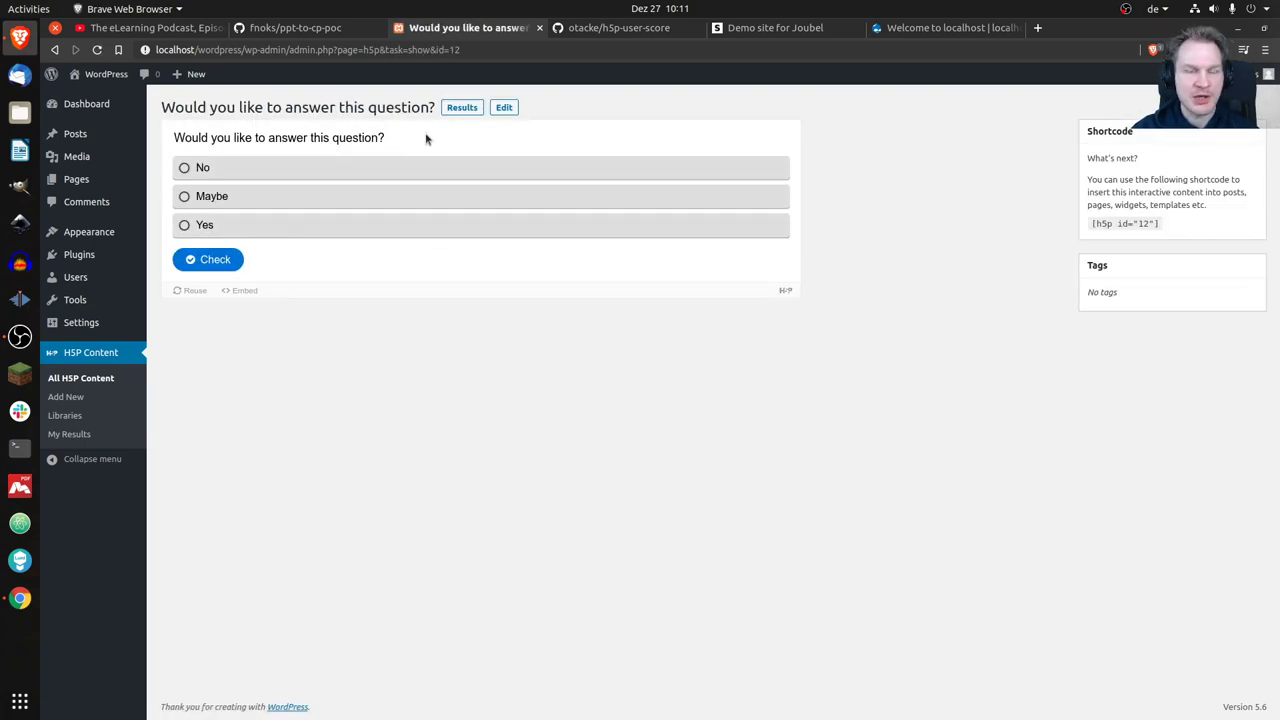
click(459, 113)
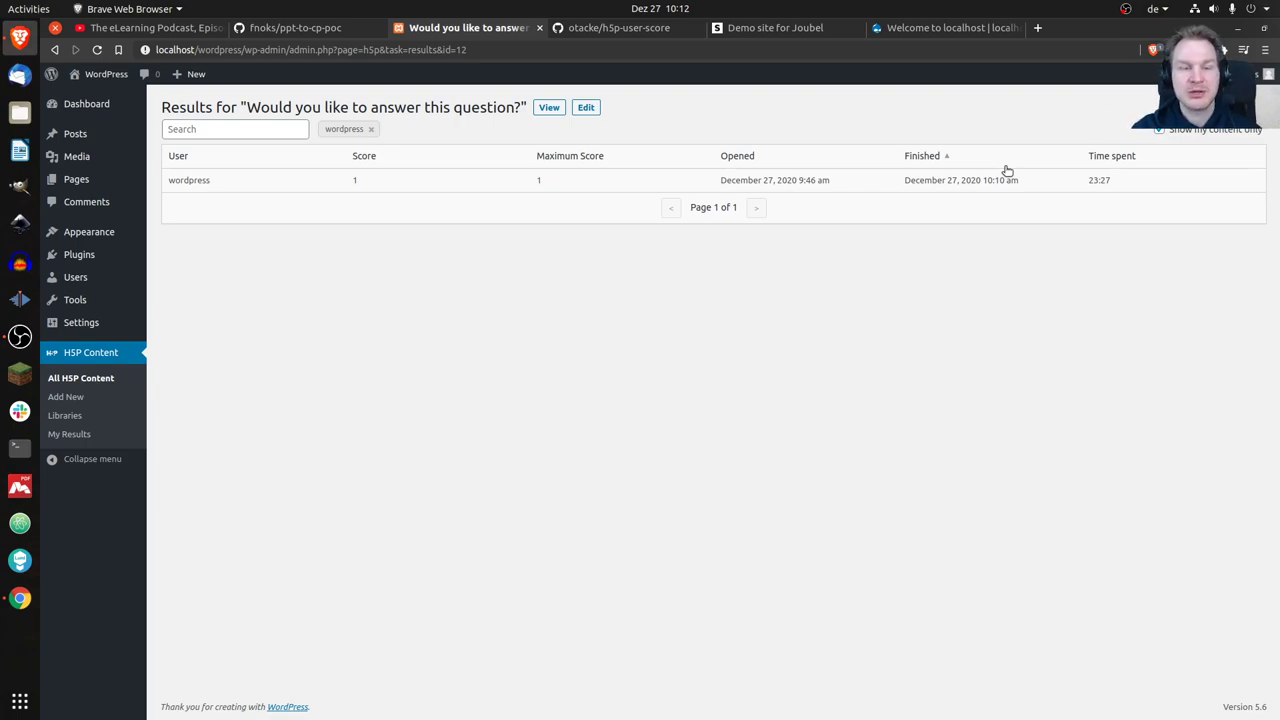
Sort the question's results by Finished time, then bring up My Results
click(1006, 166)
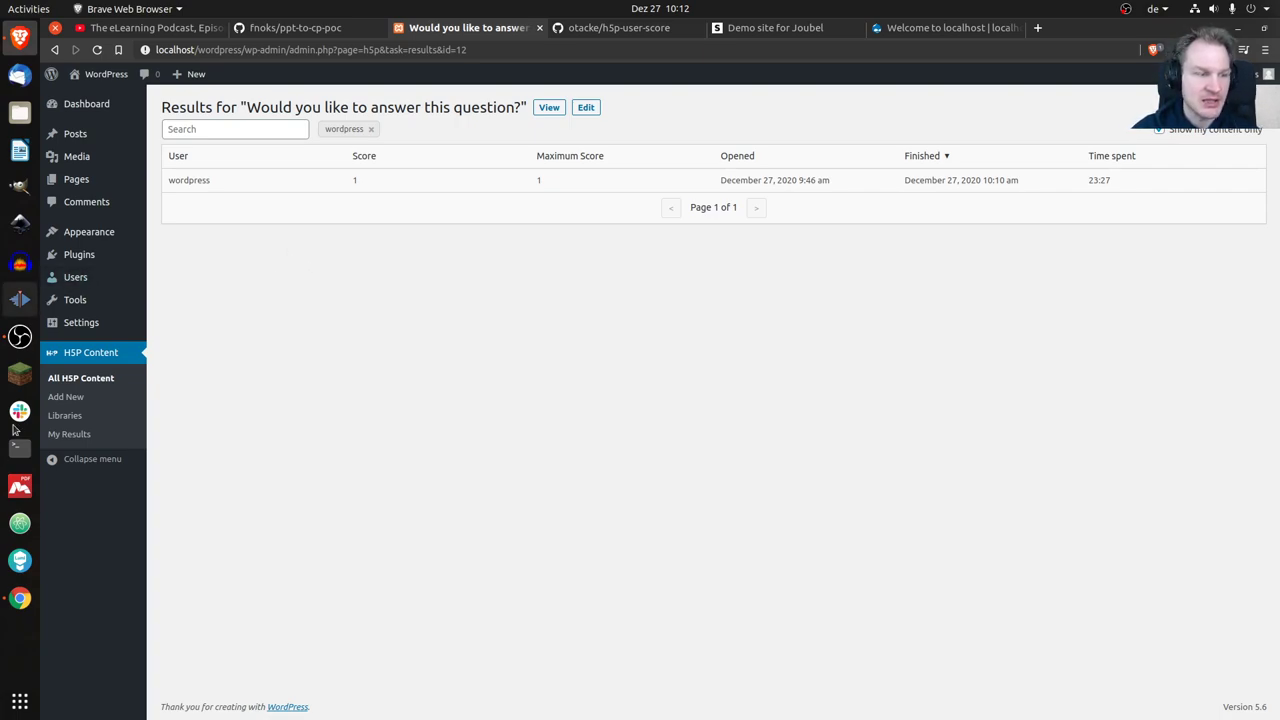
click(80, 437)
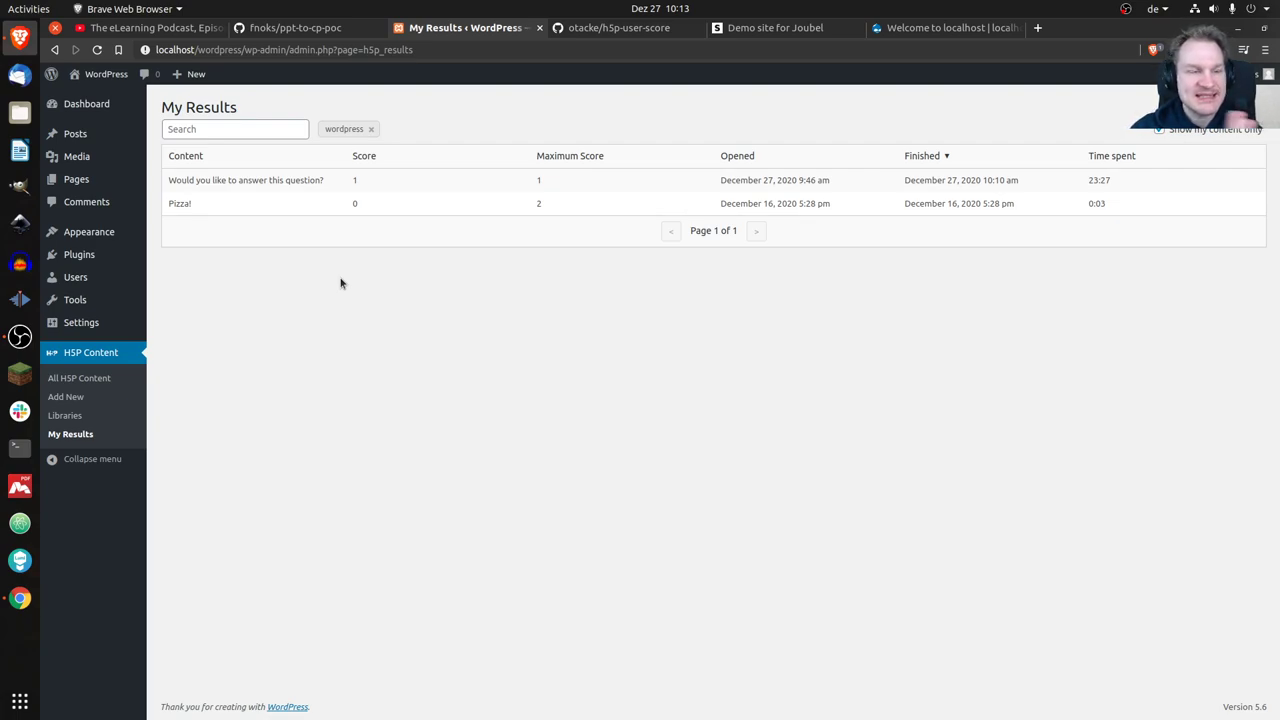
Return to the site's front page and scroll down to the question post
click(108, 77)
scroll(415, 400, down, 3)
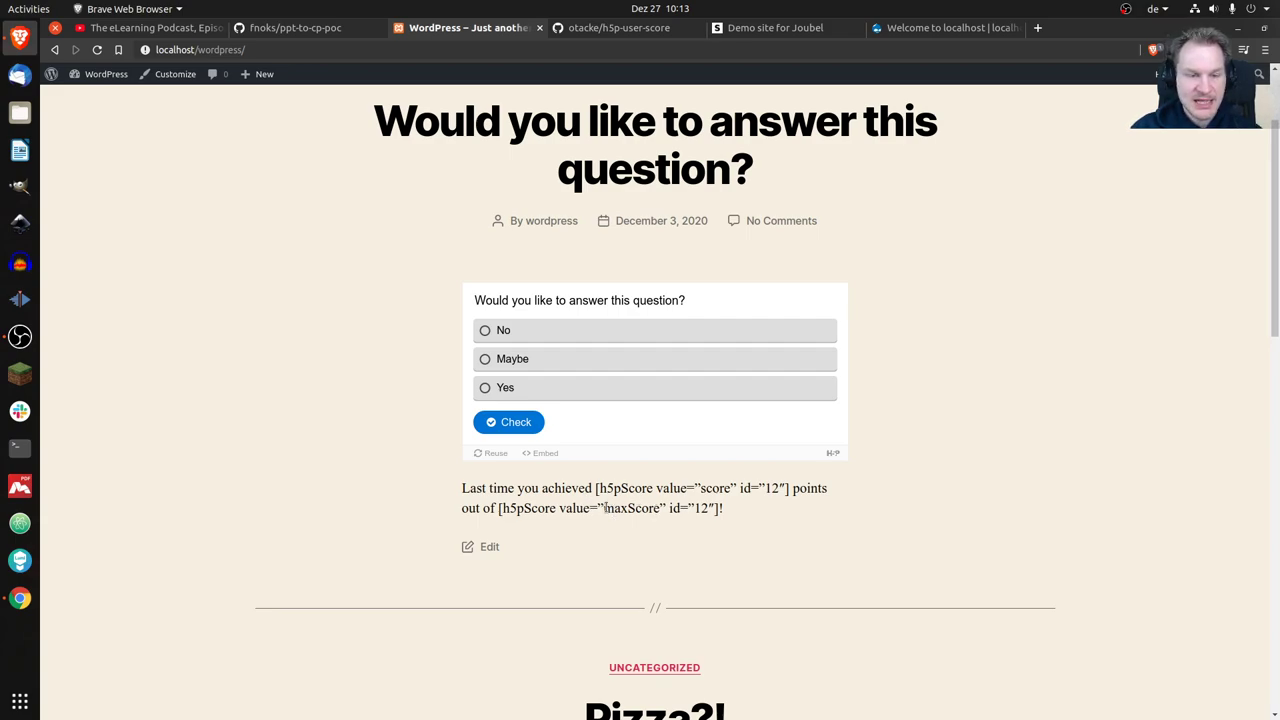
Open Plugins > Add New, then switch to the otacke/h5p-user-score GitHub tab
click(106, 76)
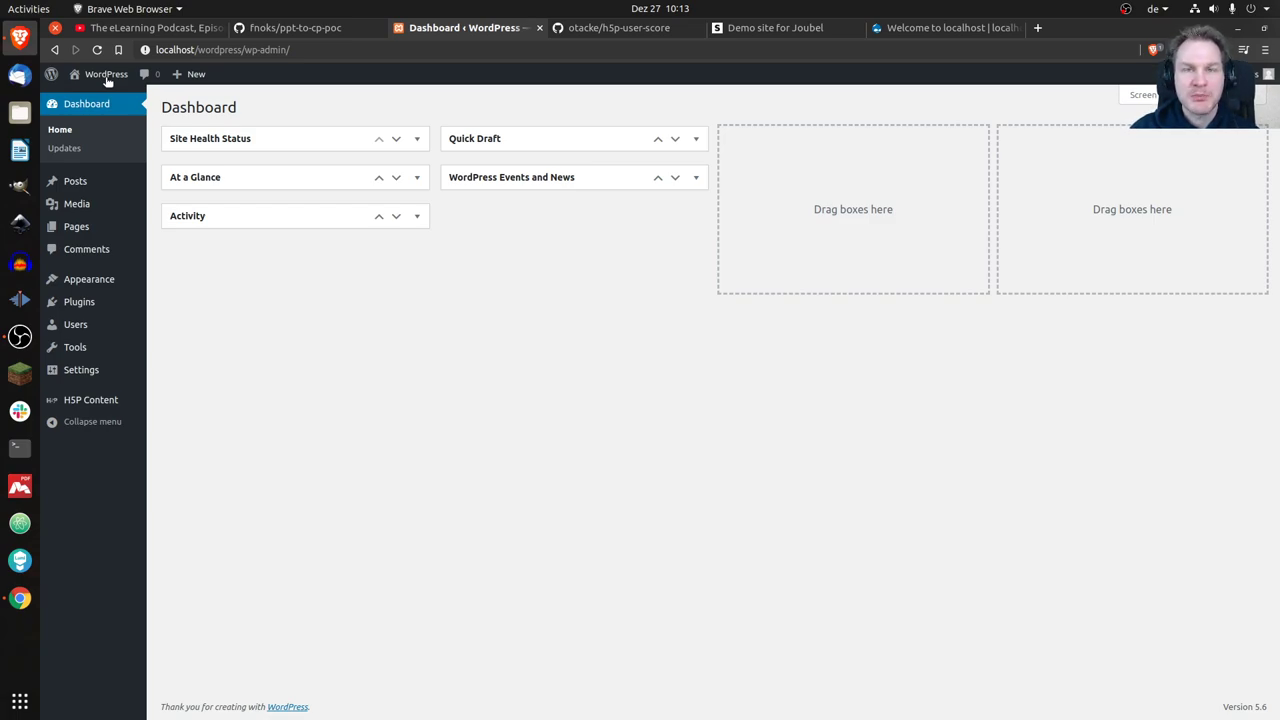
click(88, 304)
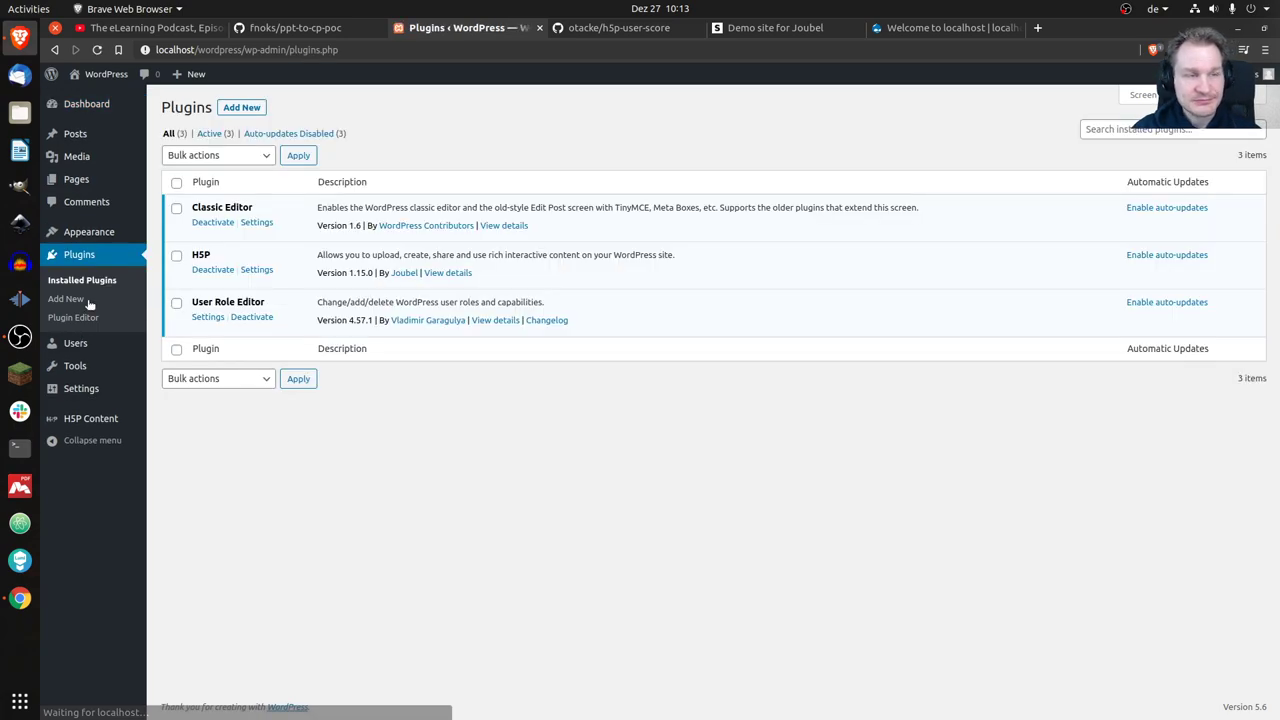
click(241, 108)
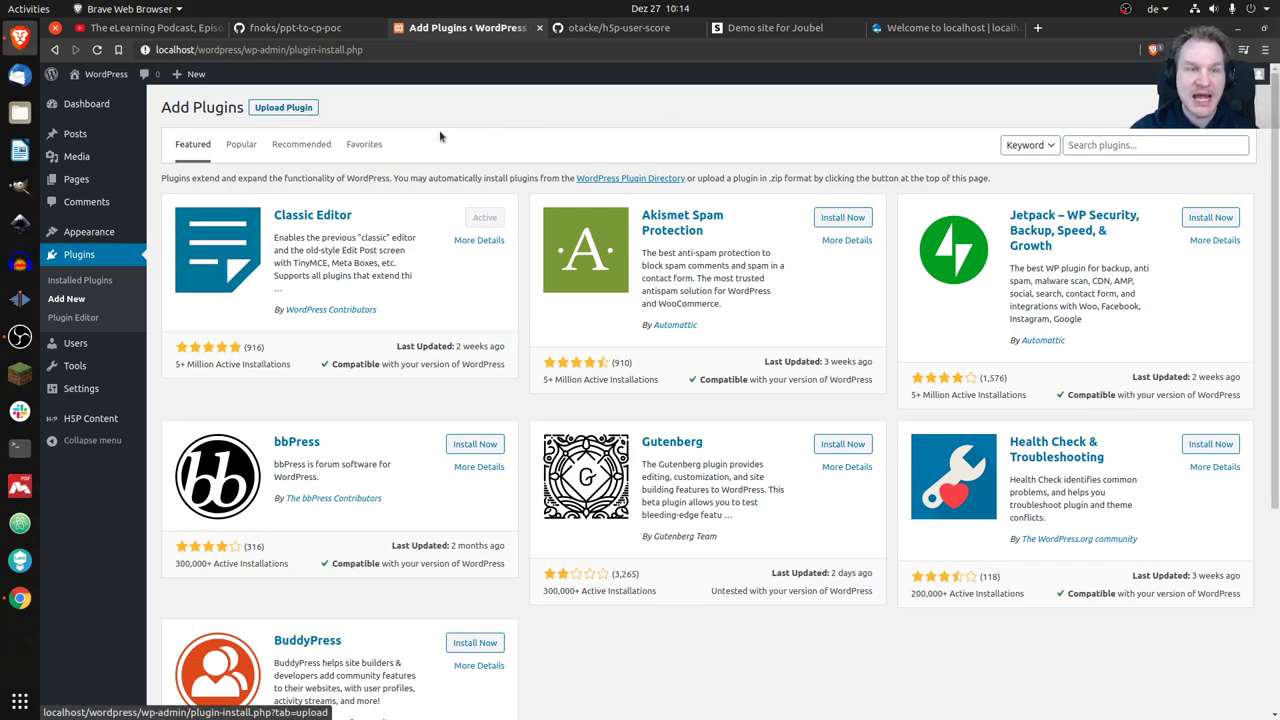
click(607, 30)
Download the repository as h5p-user-score-master.zip, saving it to the Desktop
click(515, 50)
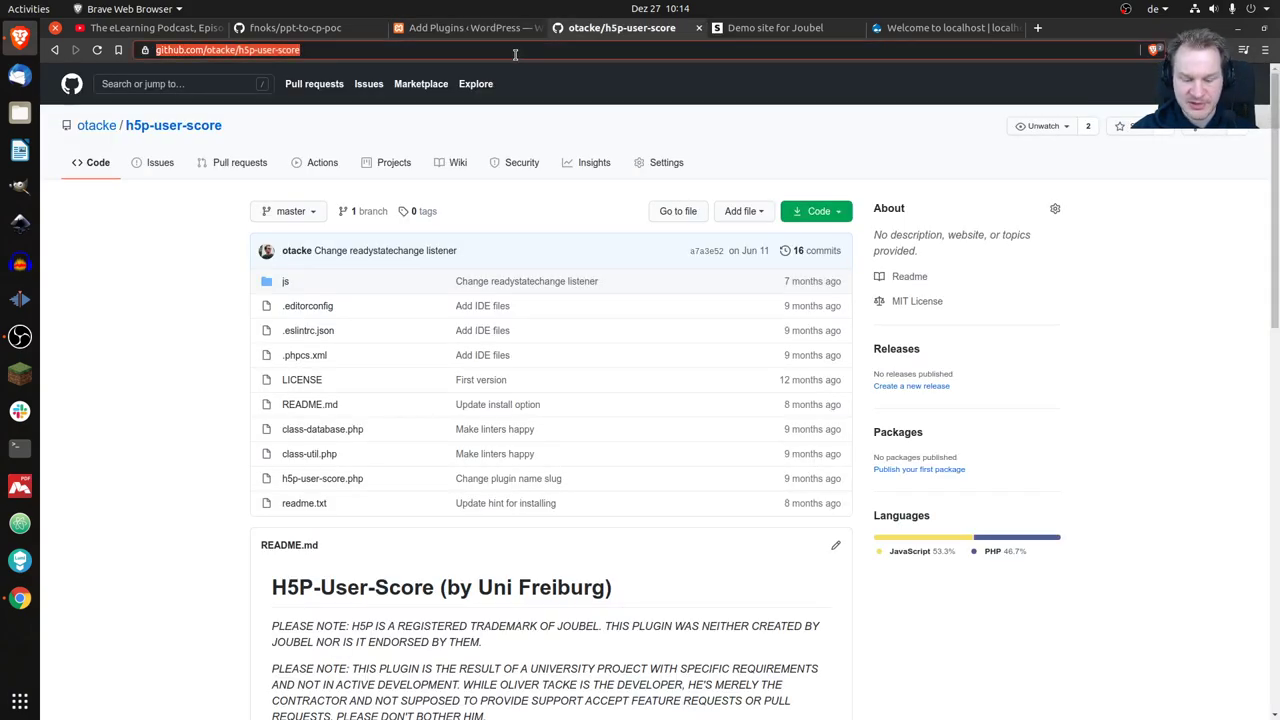
click(1222, 50)
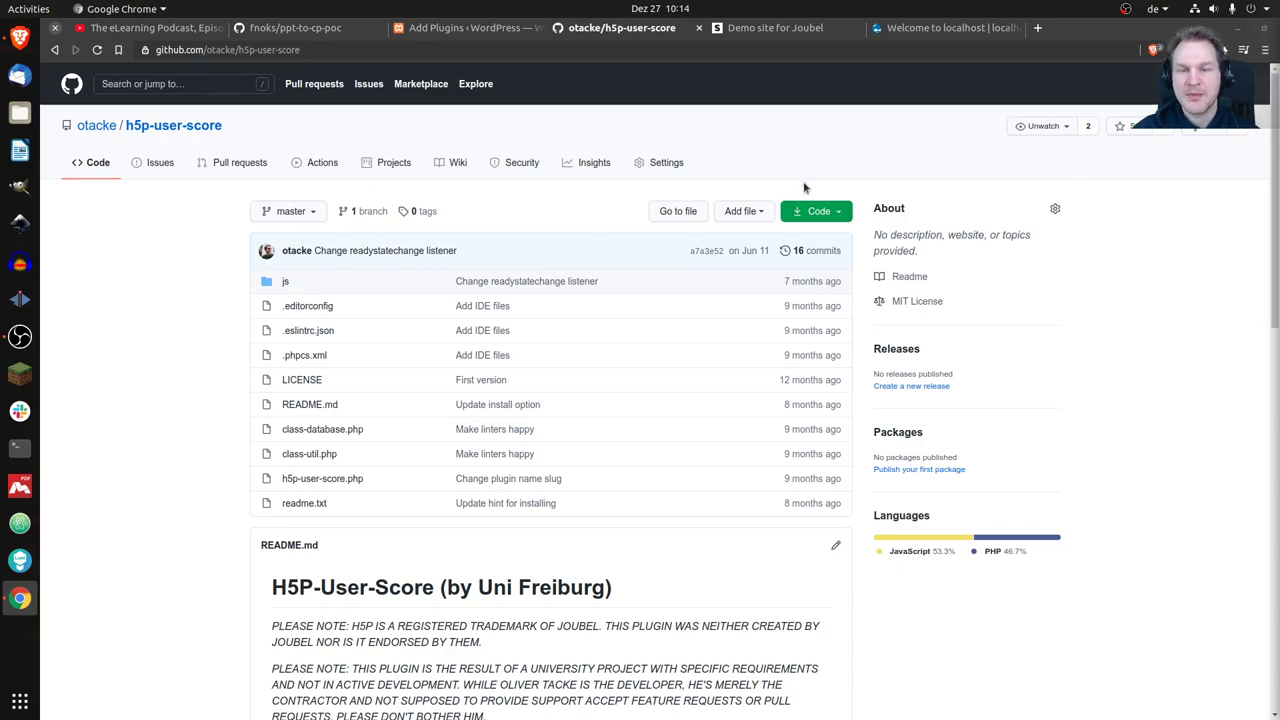
click(821, 212)
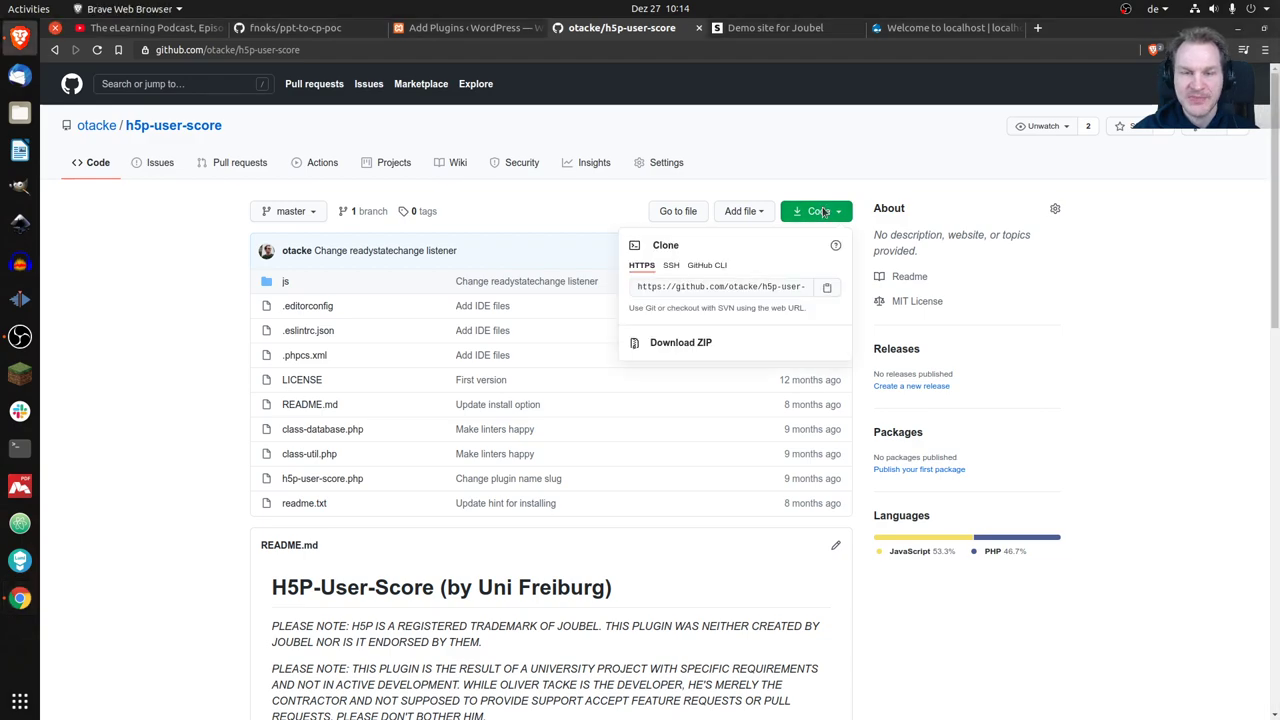
click(685, 345)
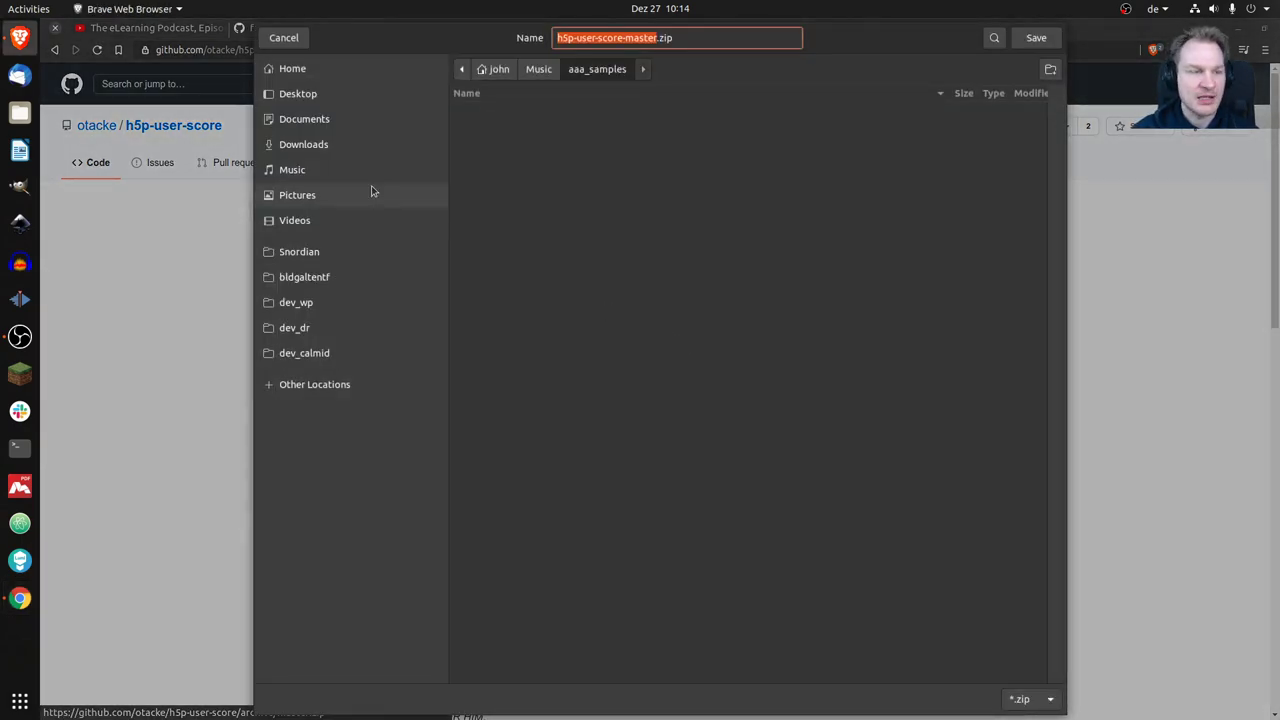
click(300, 93)
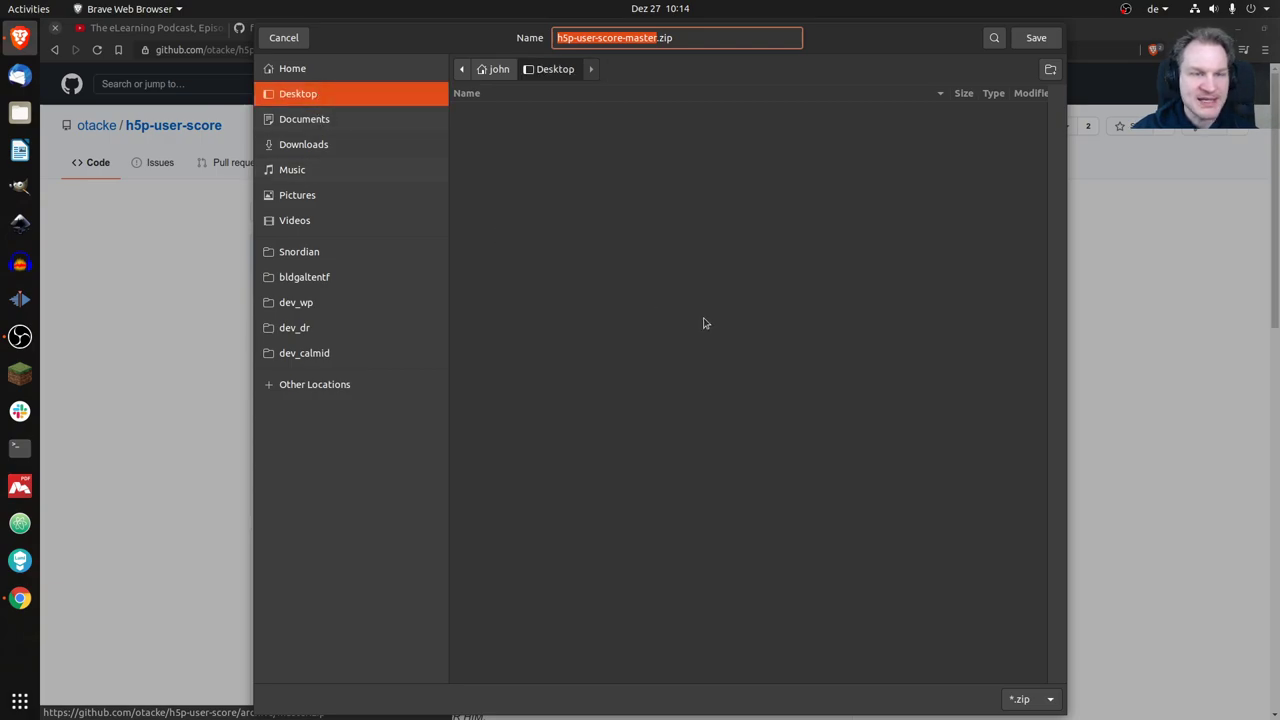
click(1046, 40)
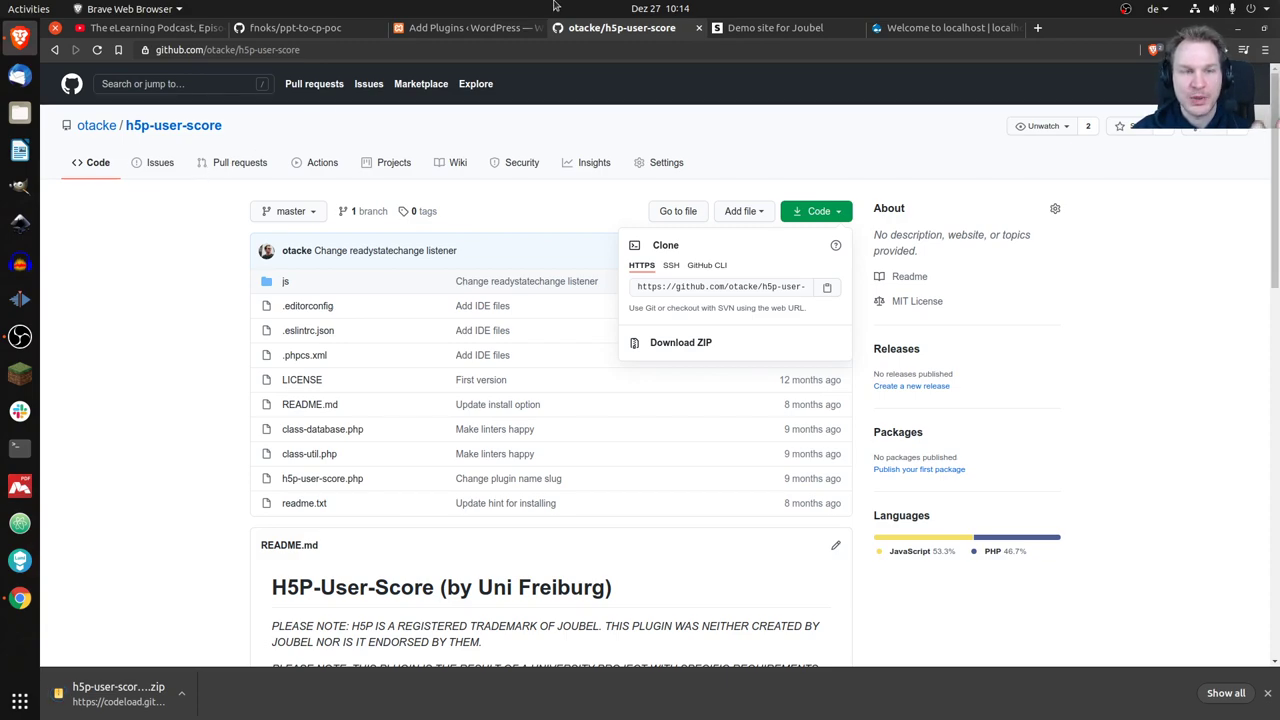
Upload h5p-user-score-master.zip from the Desktop, install it, and activate H5P-User-Score
click(455, 33)
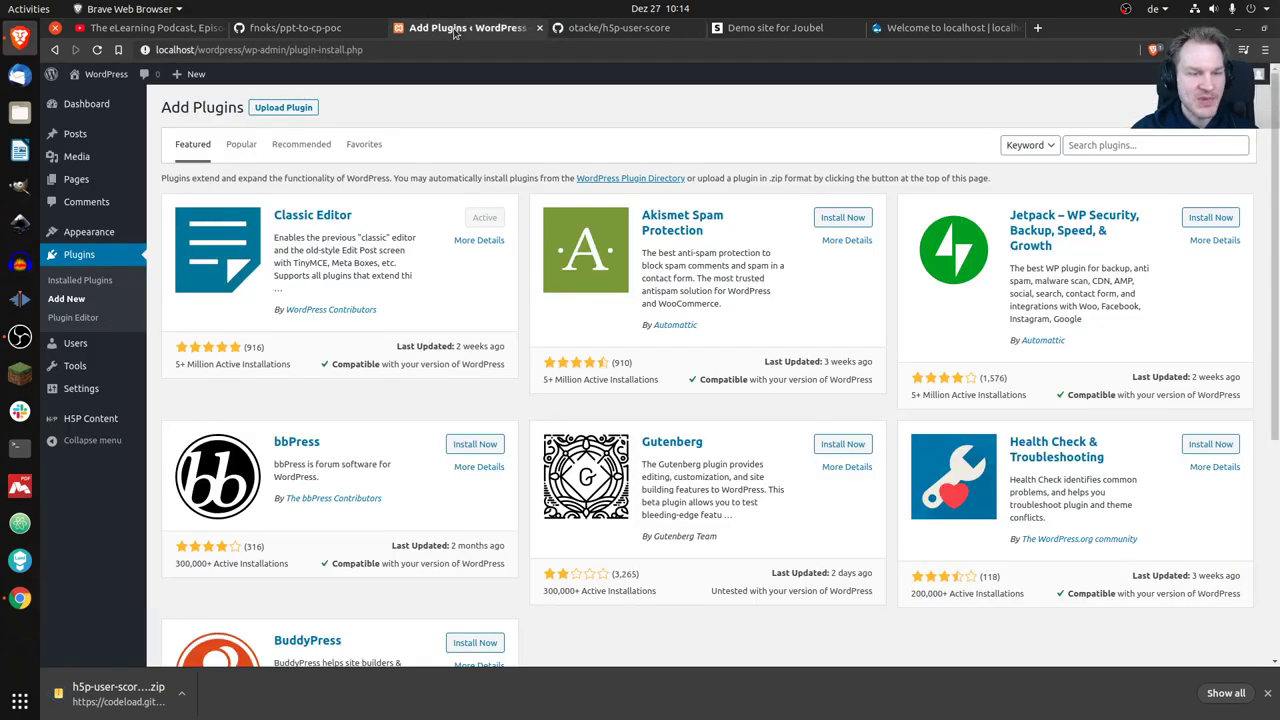
click(285, 108)
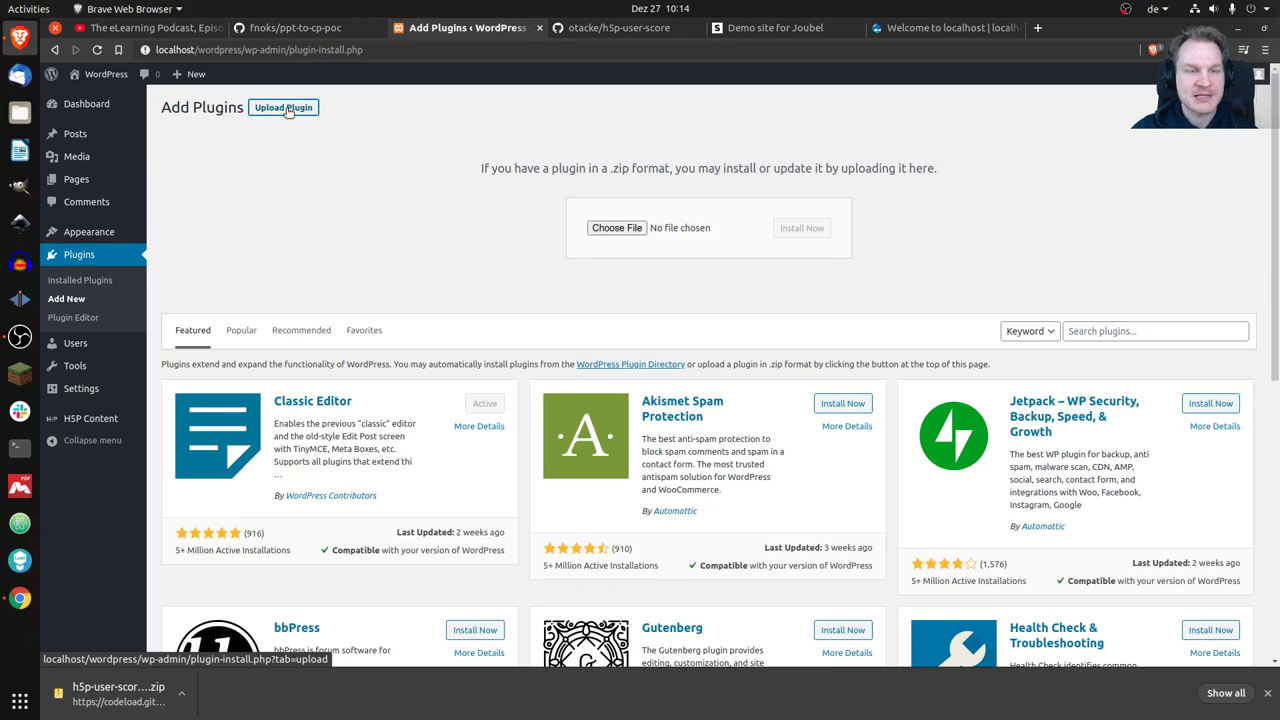
click(617, 230)
click(300, 121)
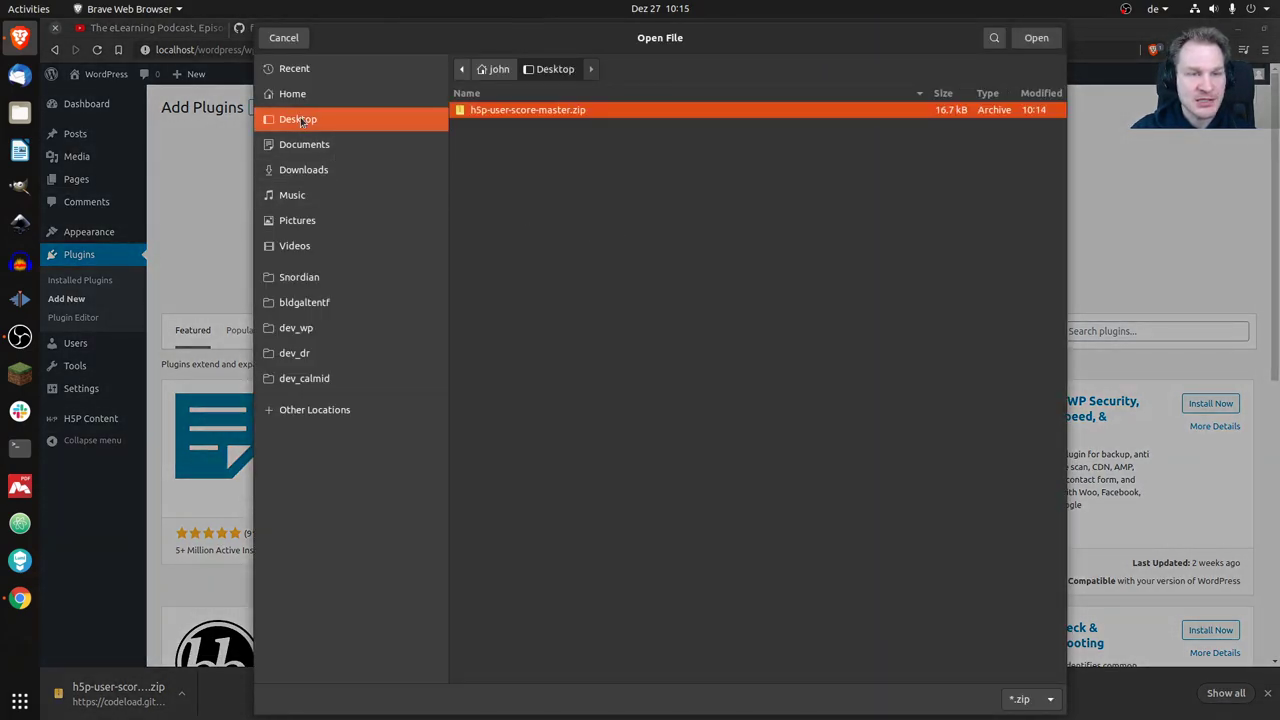
click(1040, 40)
click(813, 229)
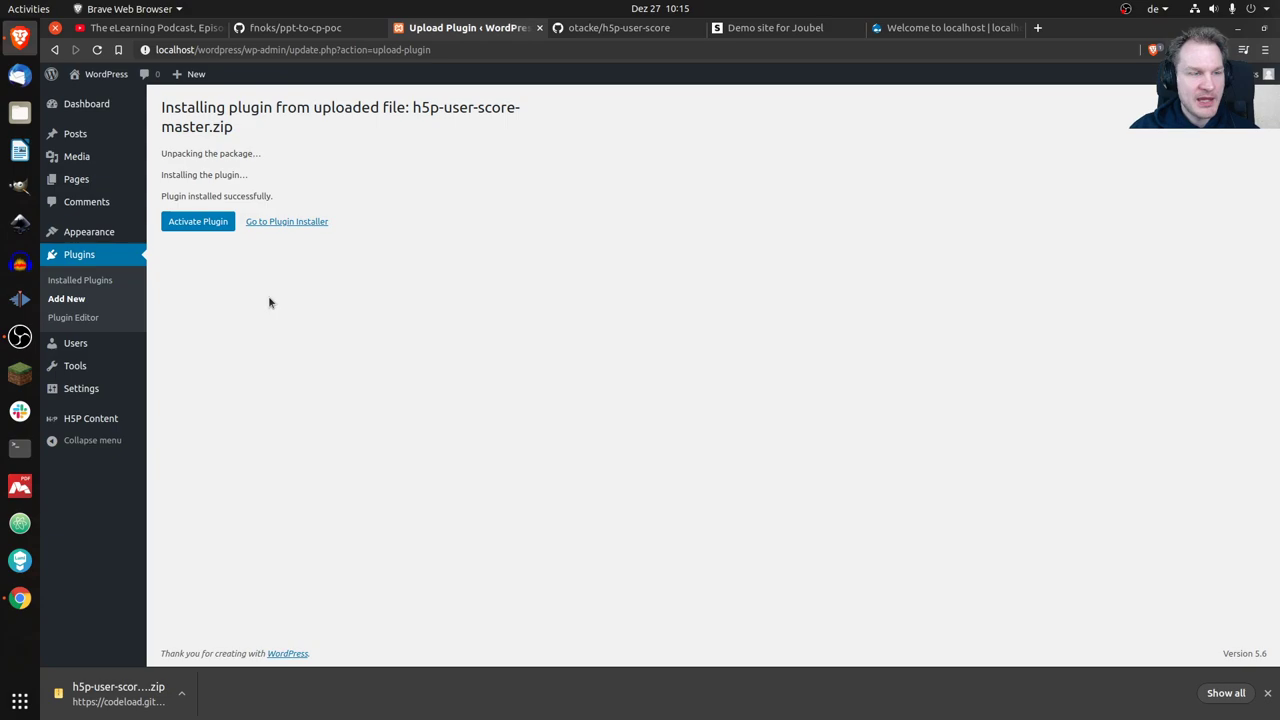
click(197, 224)
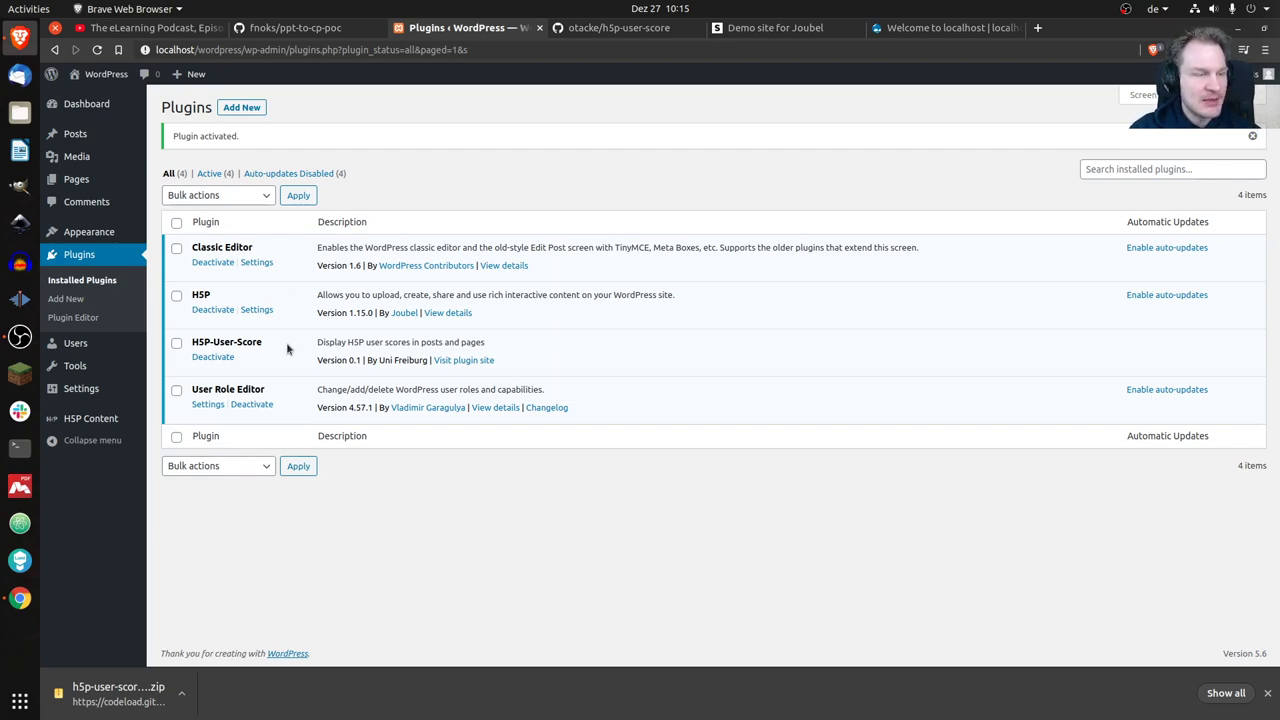
Go from Posts to the site's front page and dismiss the download bar
click(83, 140)
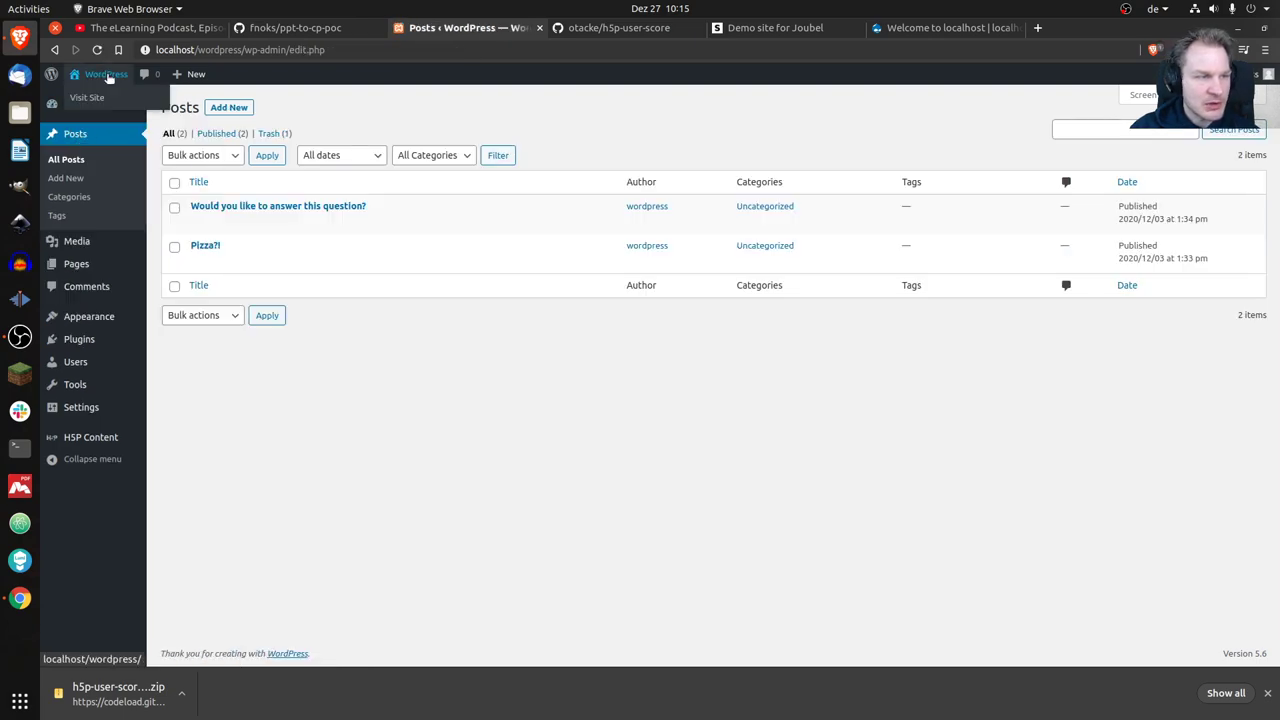
click(109, 78)
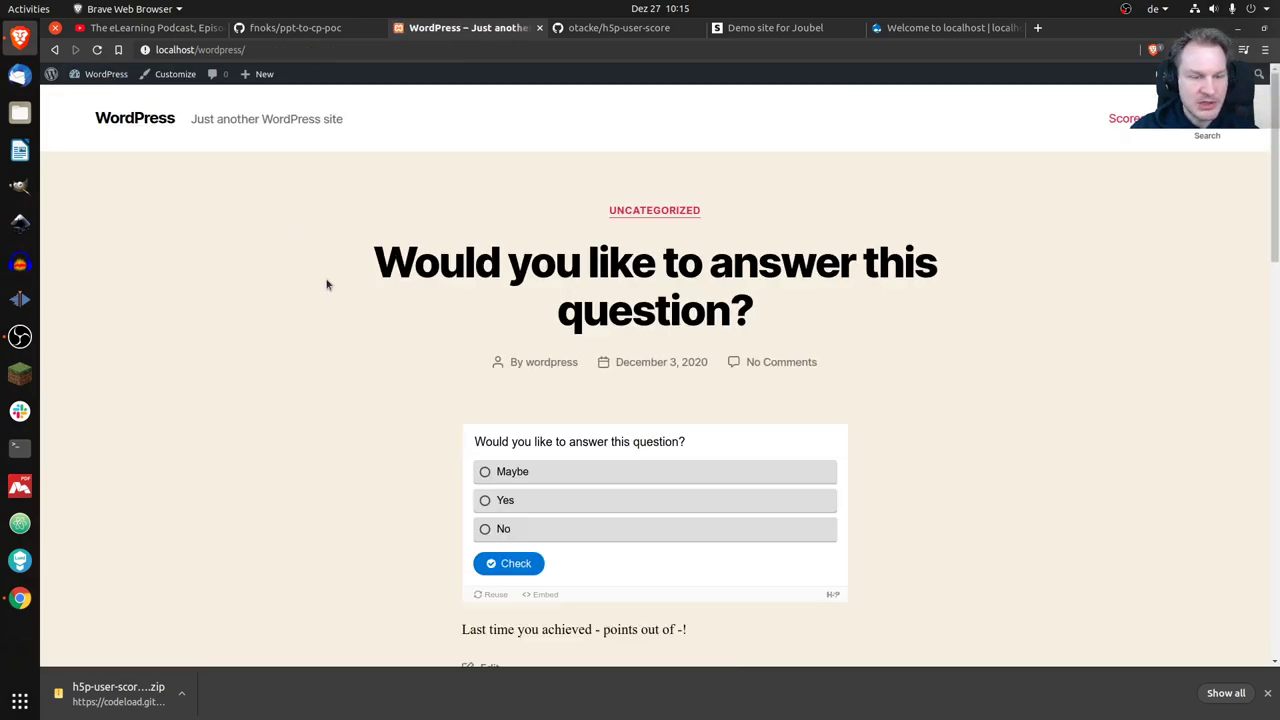
scroll(326, 285, down, 3)
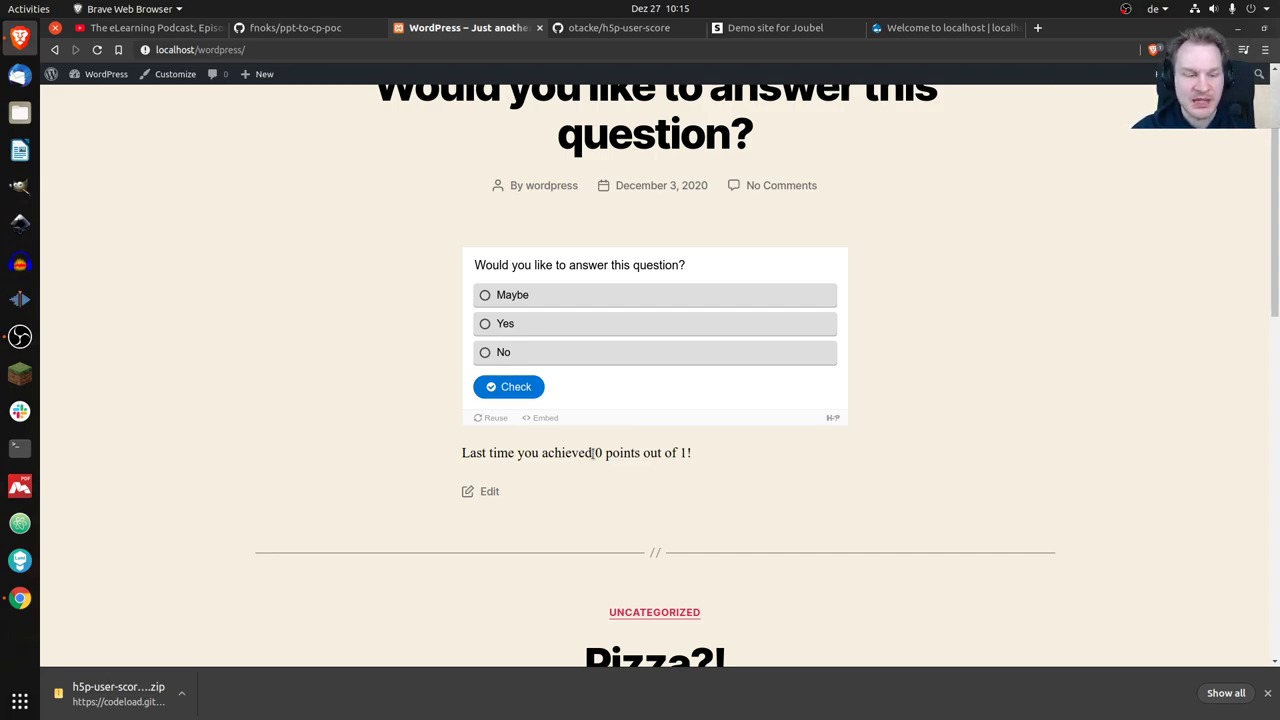
click(1268, 693)
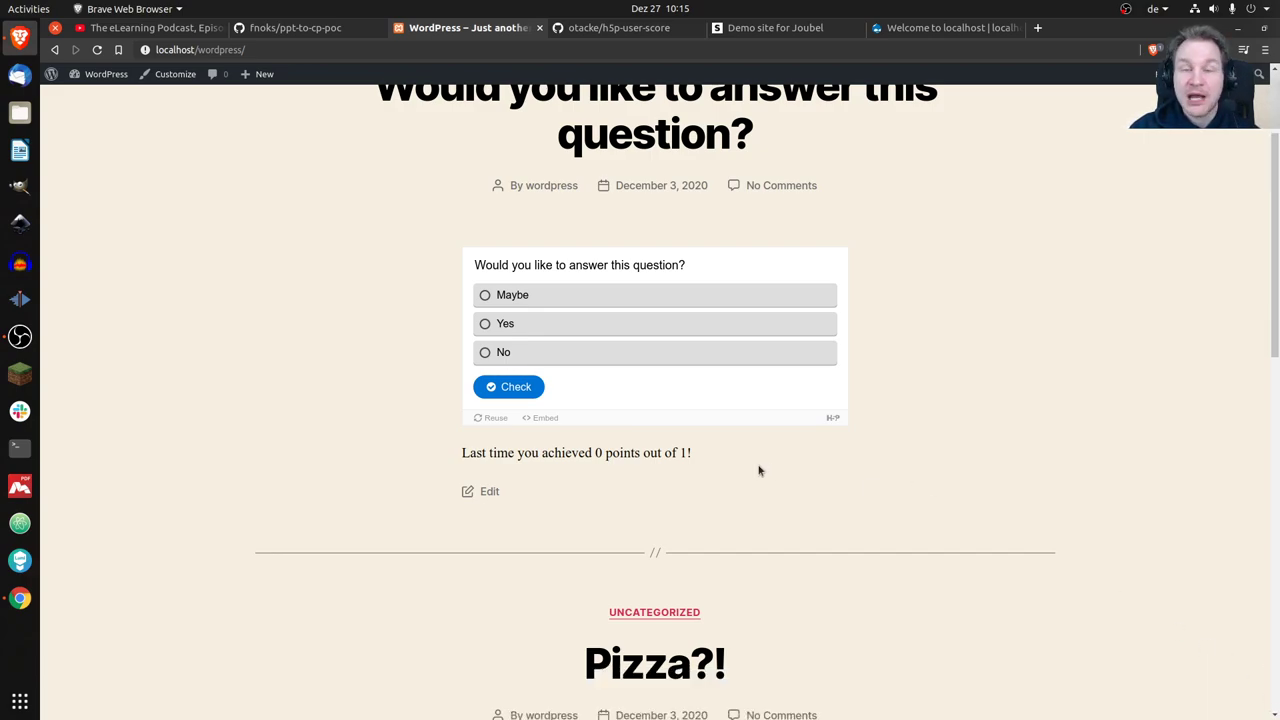
Answer the question post's quiz with No so its score reads 1 points out of 1
click(536, 355)
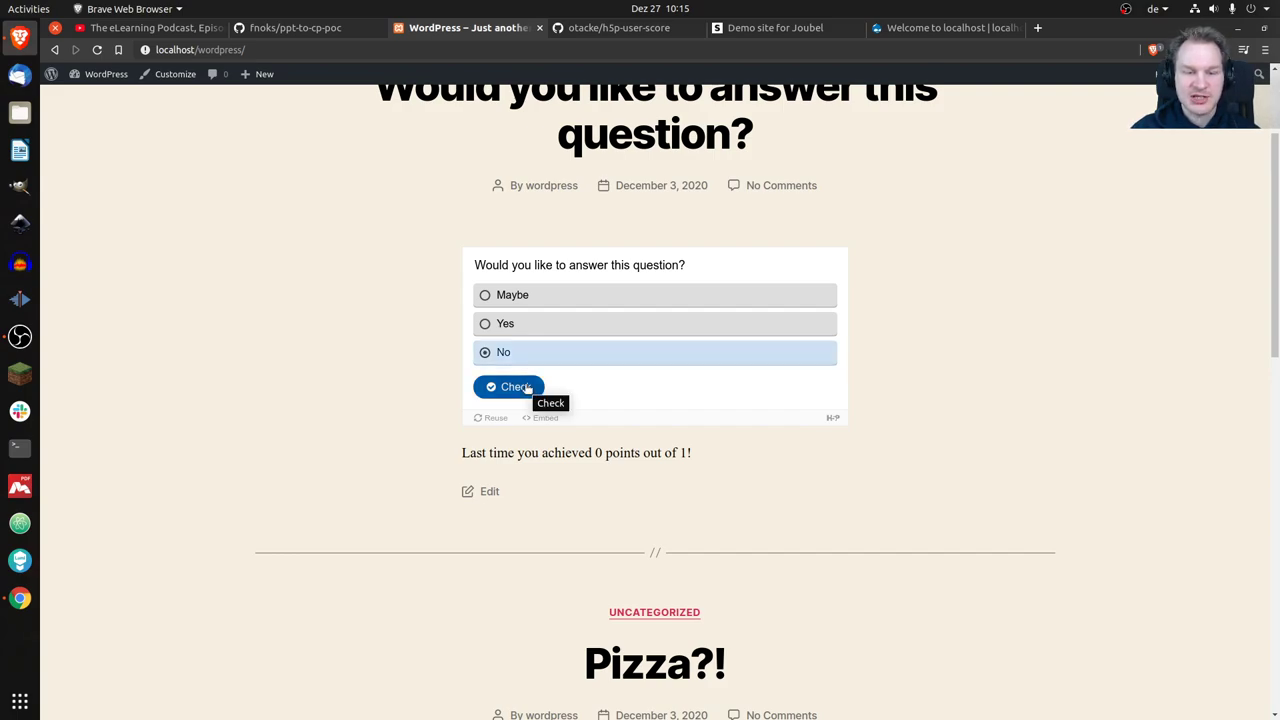
click(518, 388)
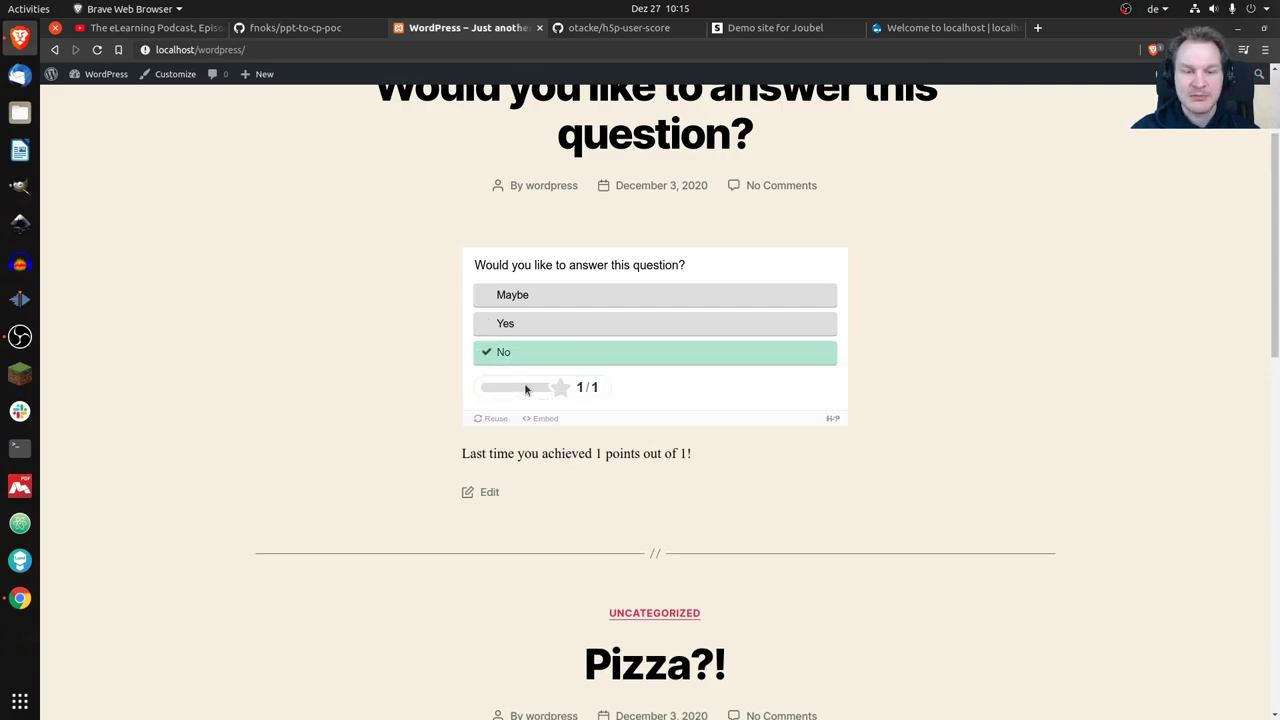
double_click(598, 453)
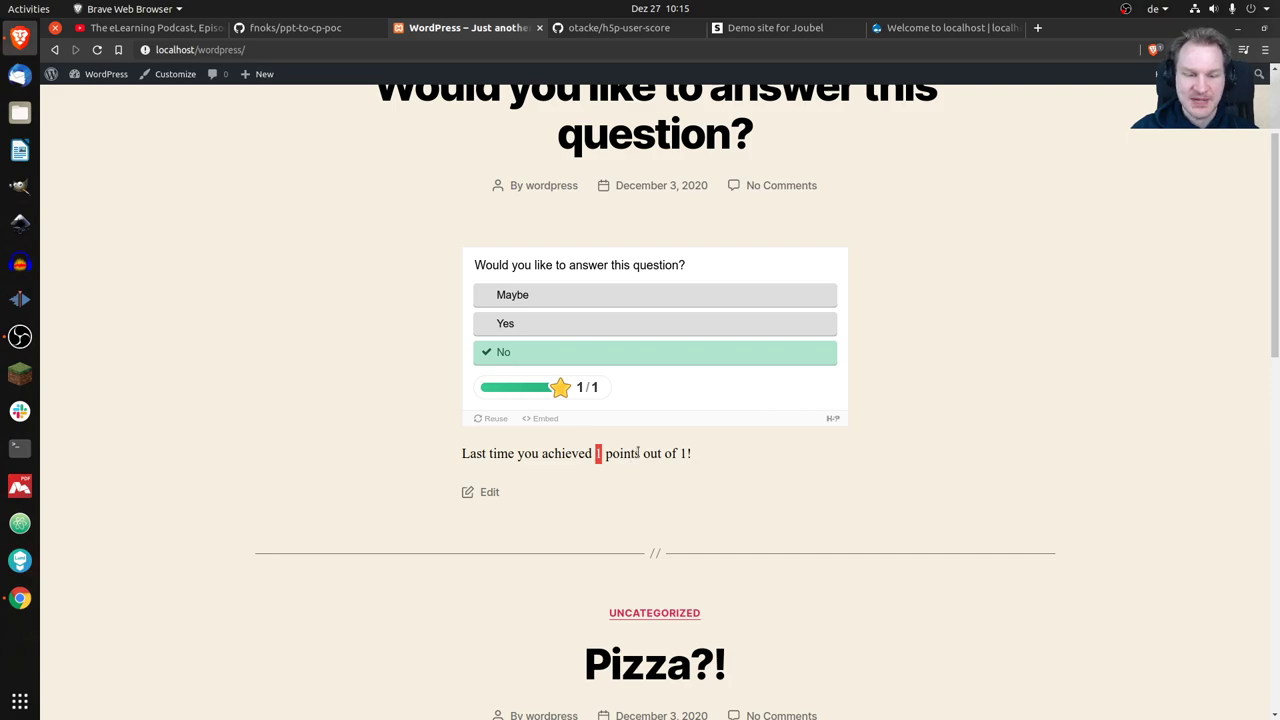
click(928, 380)
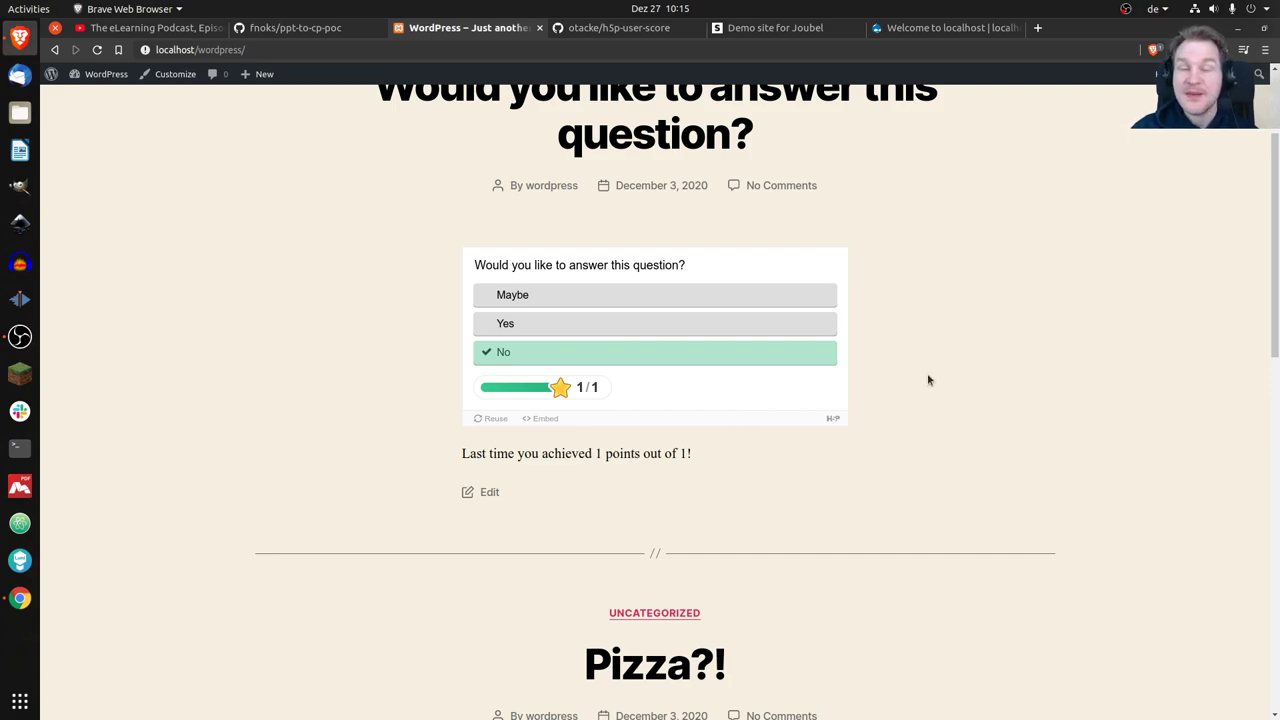
scroll(894, 307, down, 5)
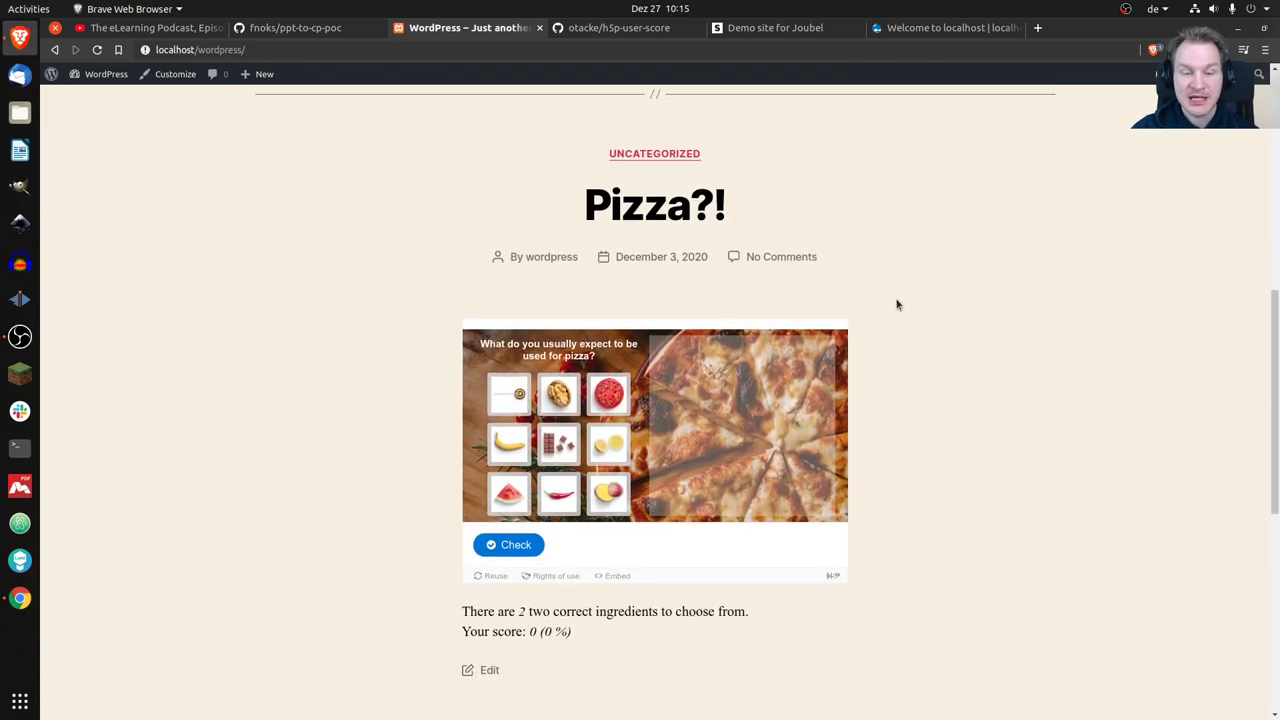
Drag the tomato onto the pizza and check, scoring Pizza?! at 1 (50 %)
scroll(897, 305, down, 2)
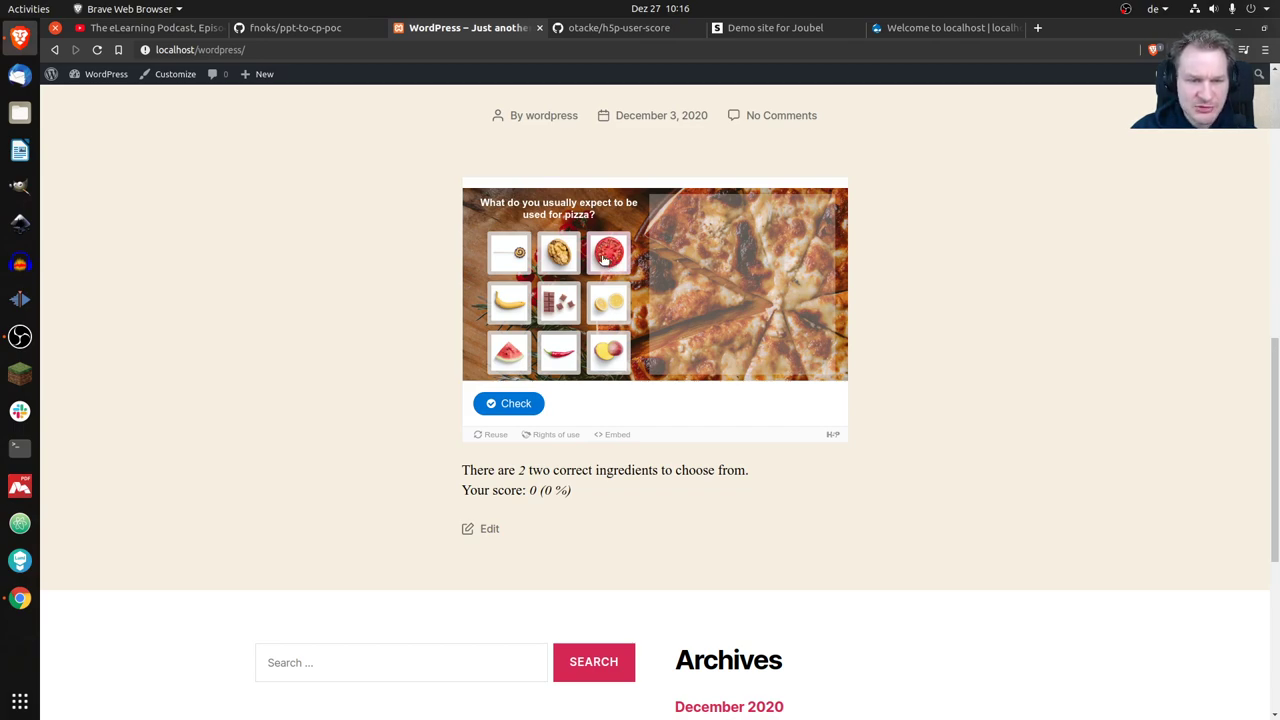
drag(612, 260, 693, 233)
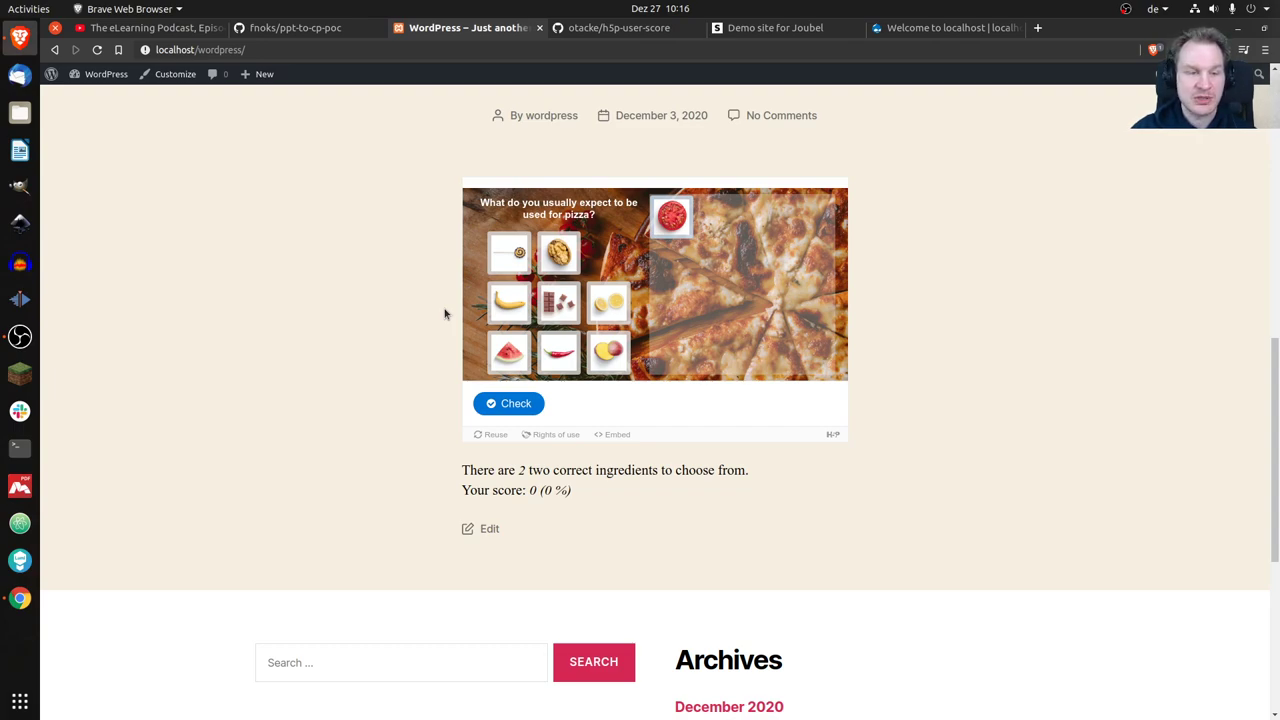
click(495, 403)
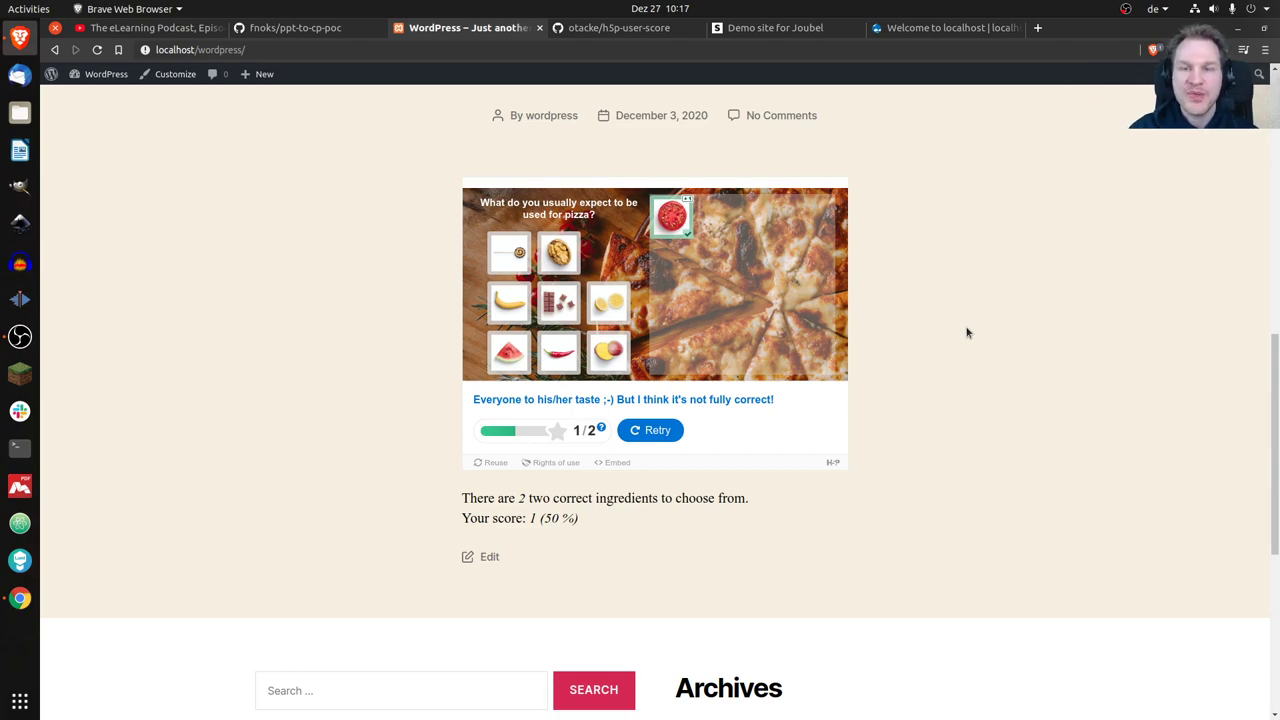
Scroll to the top and open the Scores page showing 1 of 1 and 1 of 2
scroll(967, 333, up, 3)
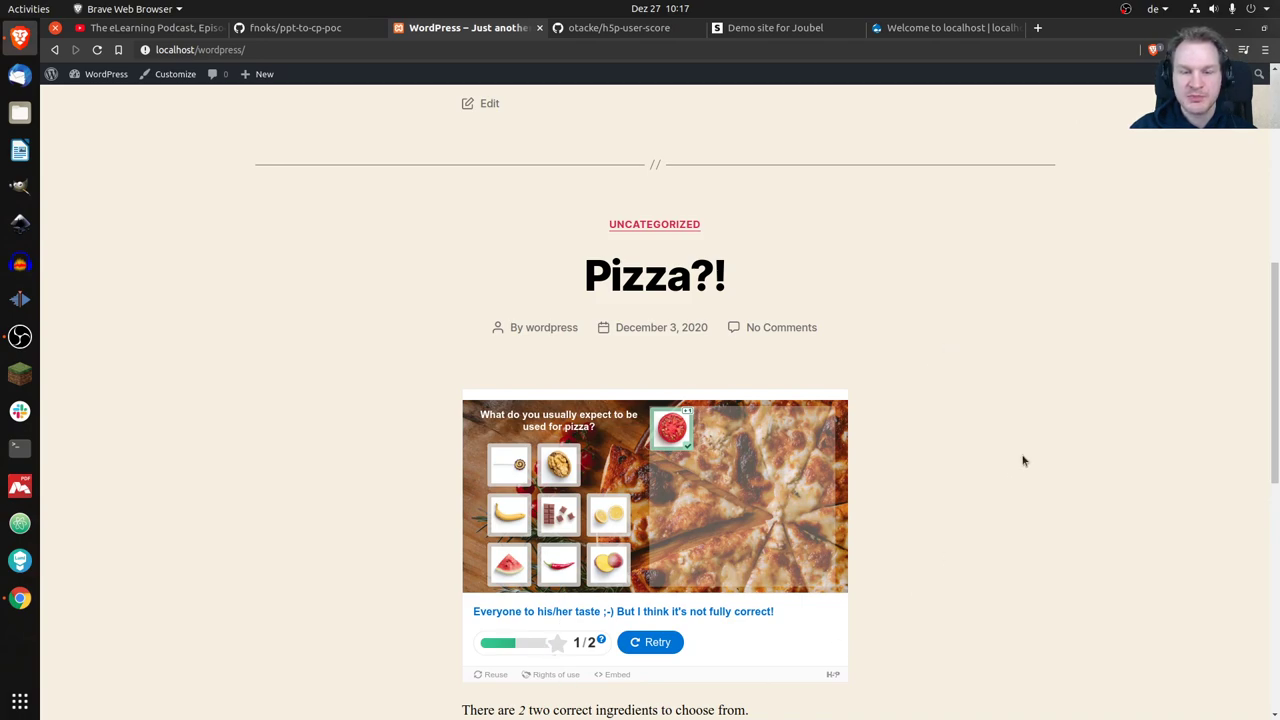
scroll(1020, 455, up, 5)
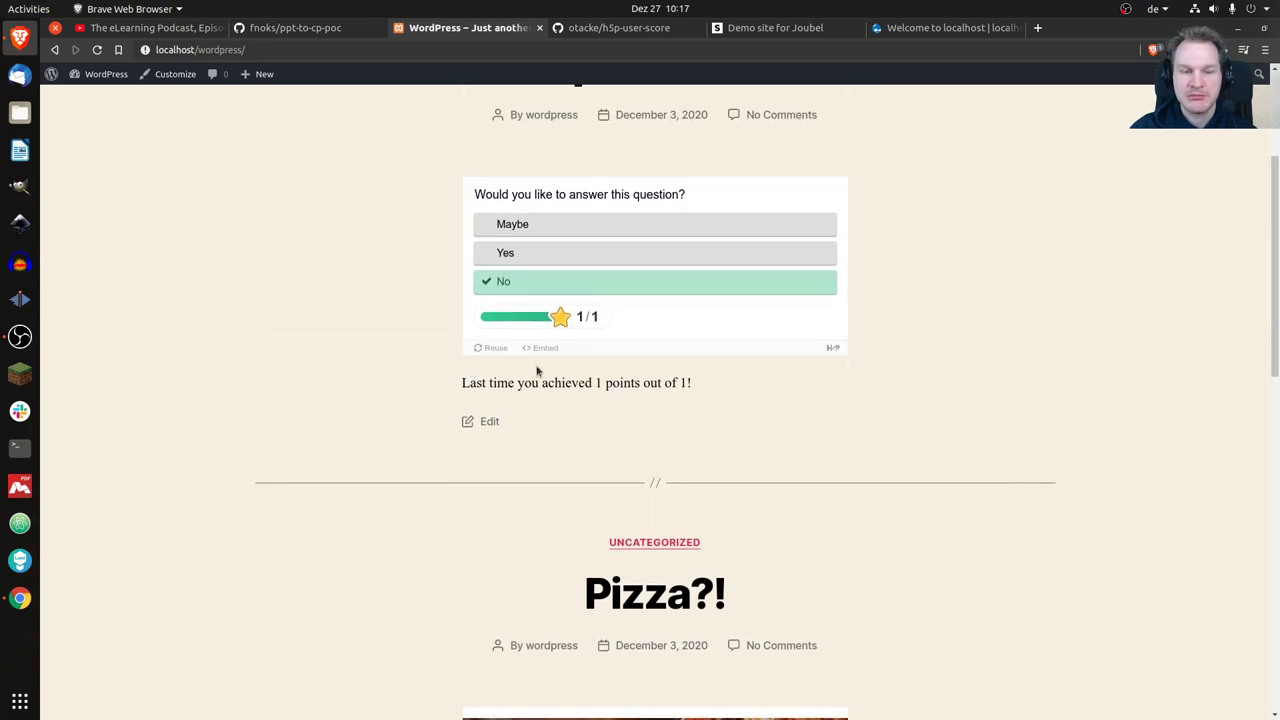
scroll(952, 387, up, 4)
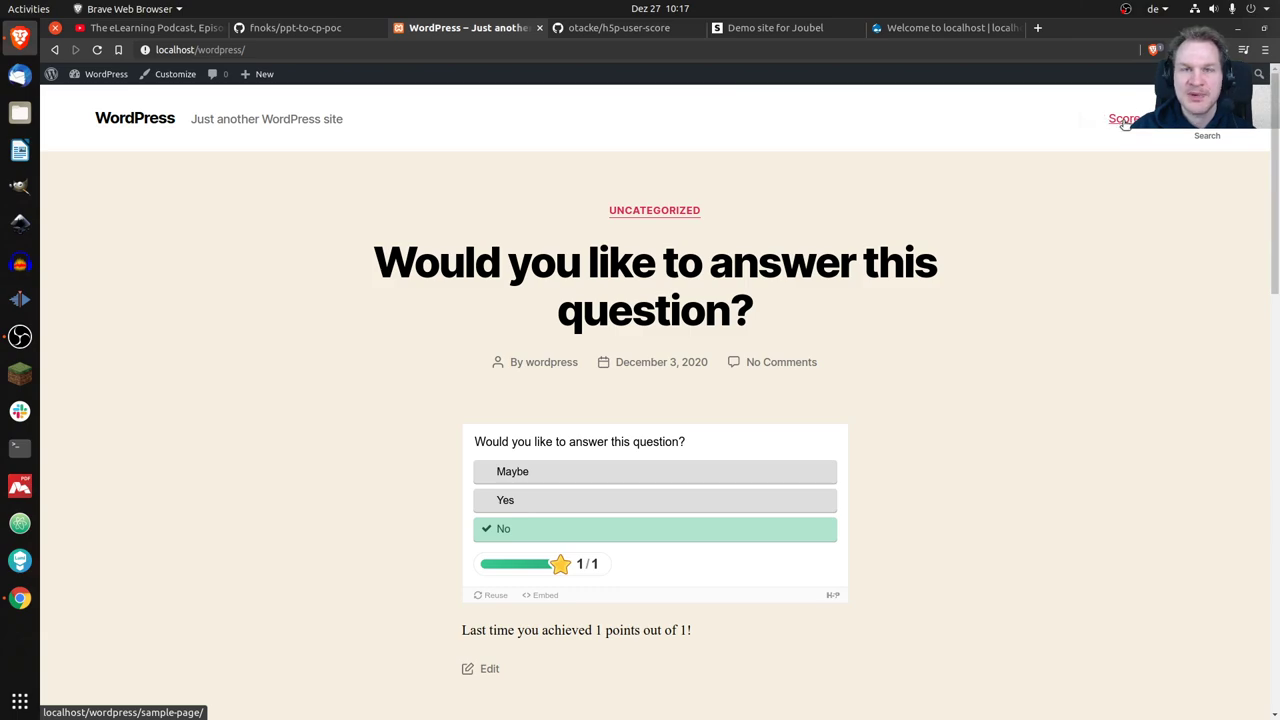
click(1125, 122)
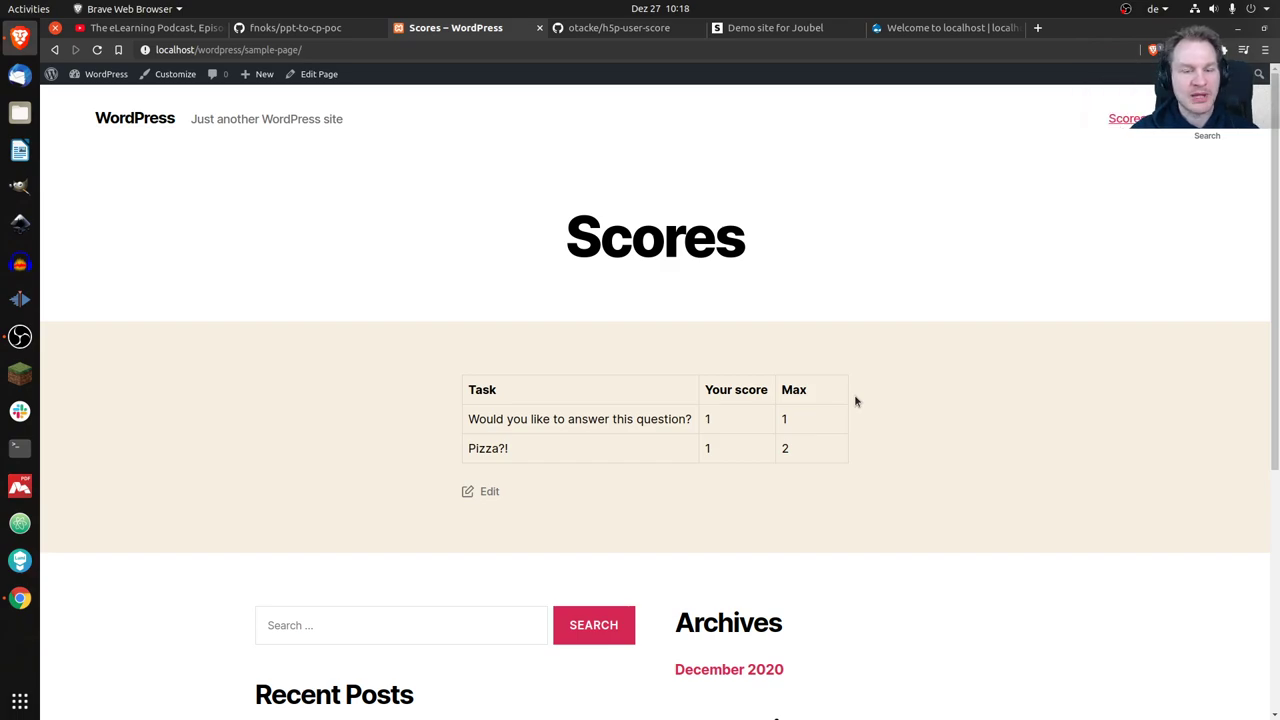
Open the Scores page in the editor to see its h5pScore shortcodes for ids 12 and 13
click(100, 79)
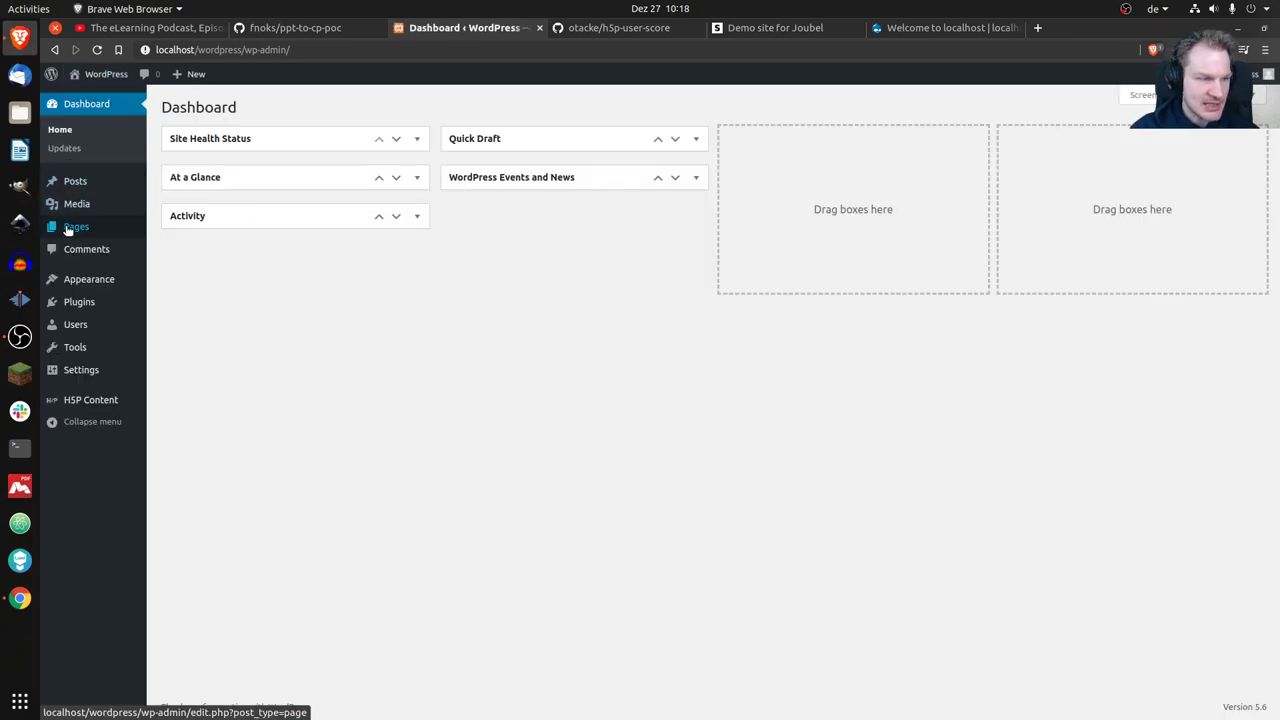
click(76, 227)
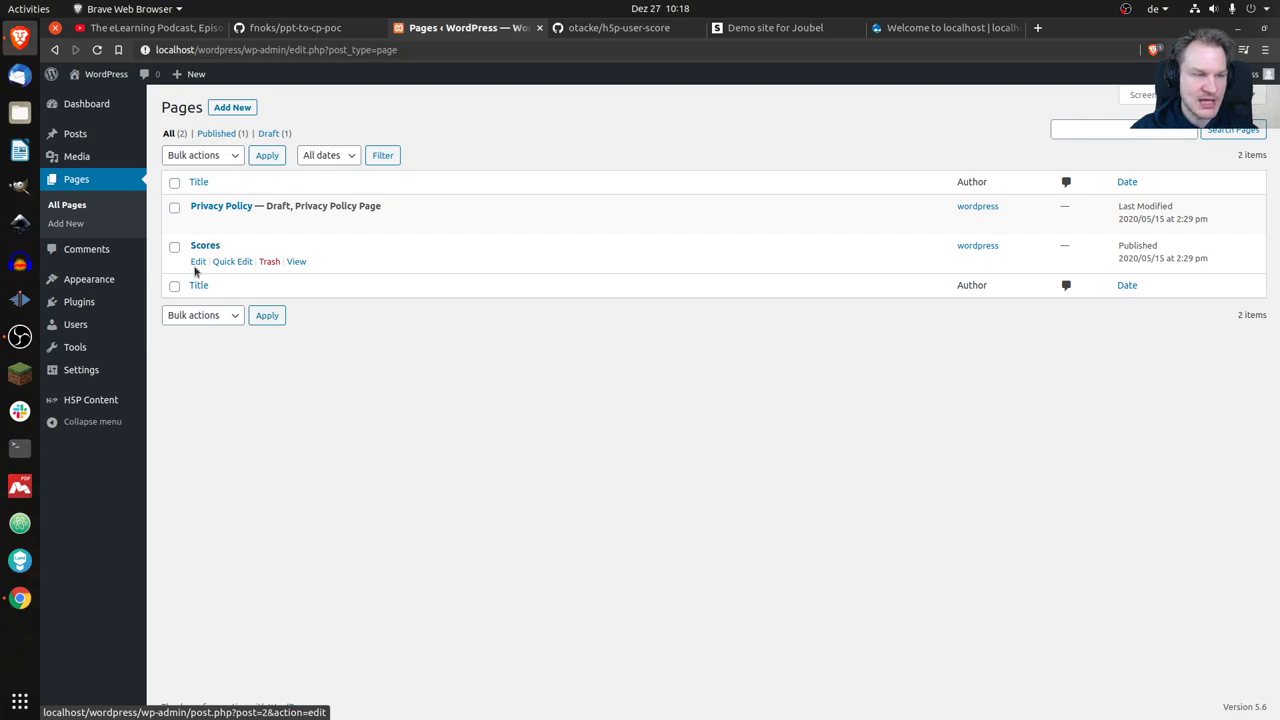
click(198, 263)
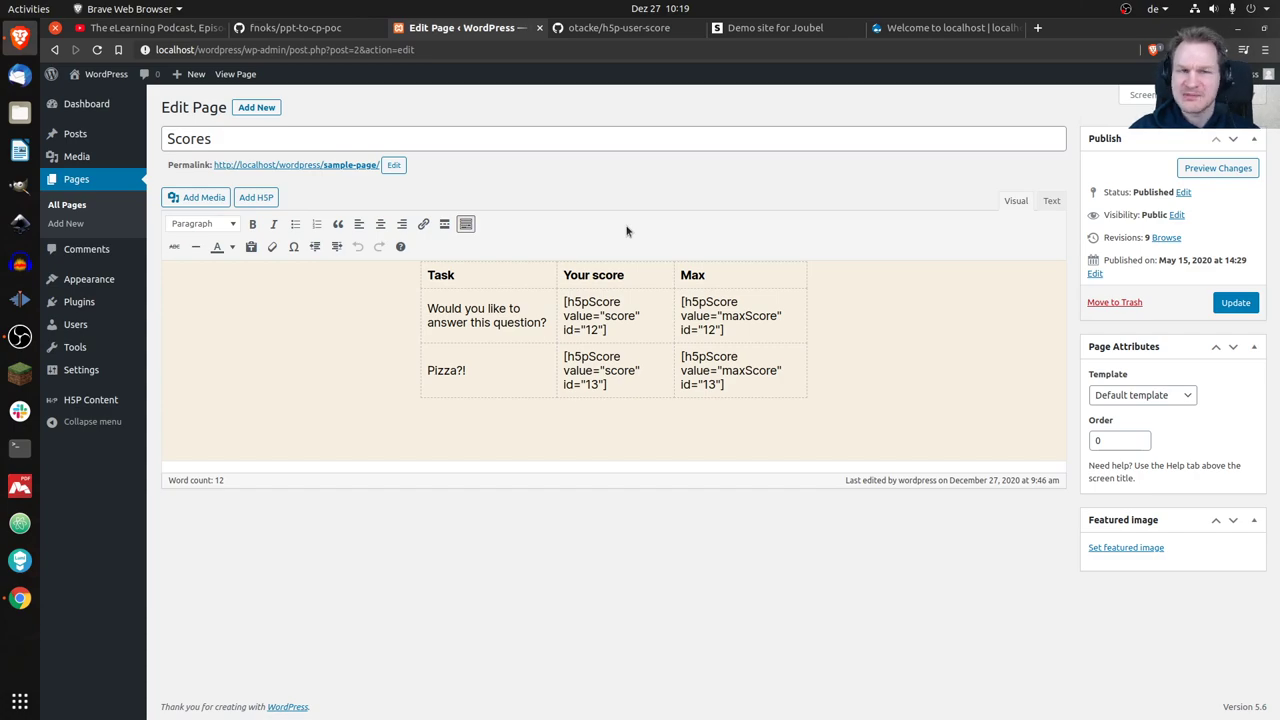
Read the h5p-user-score README's score, percentage and maxScore shortcode docs and the ID 17 example
click(621, 28)
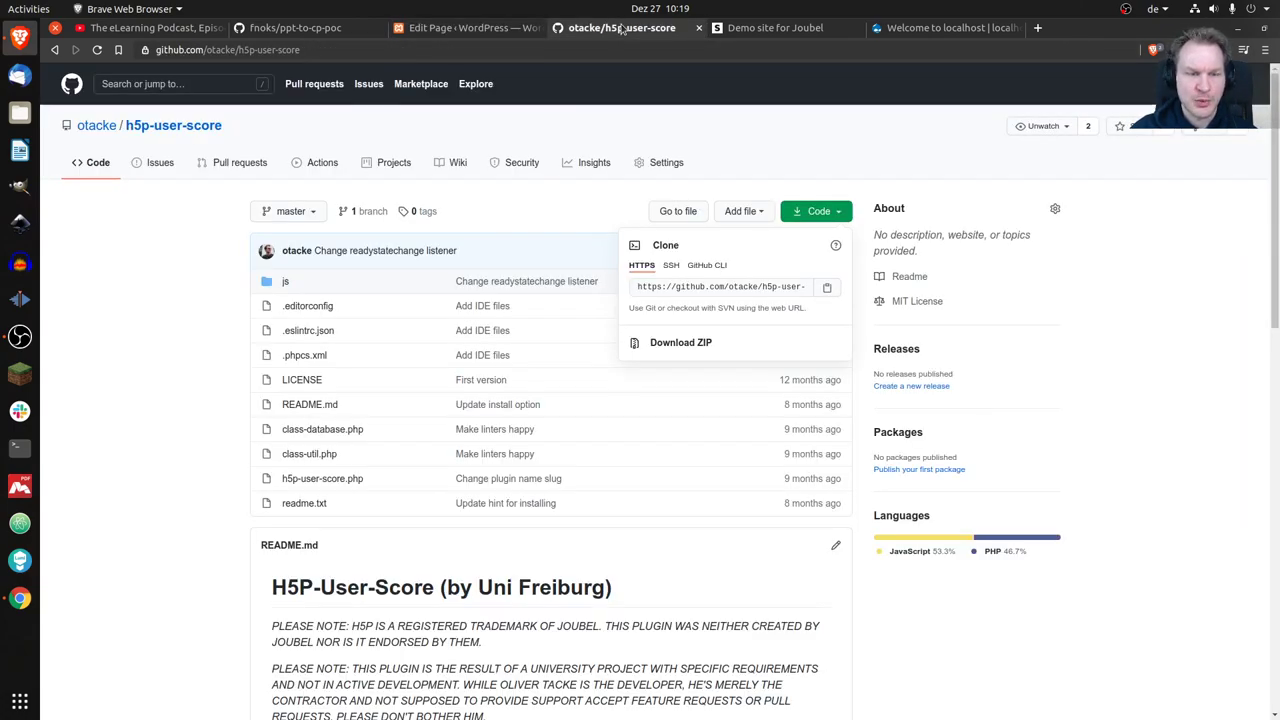
click(184, 372)
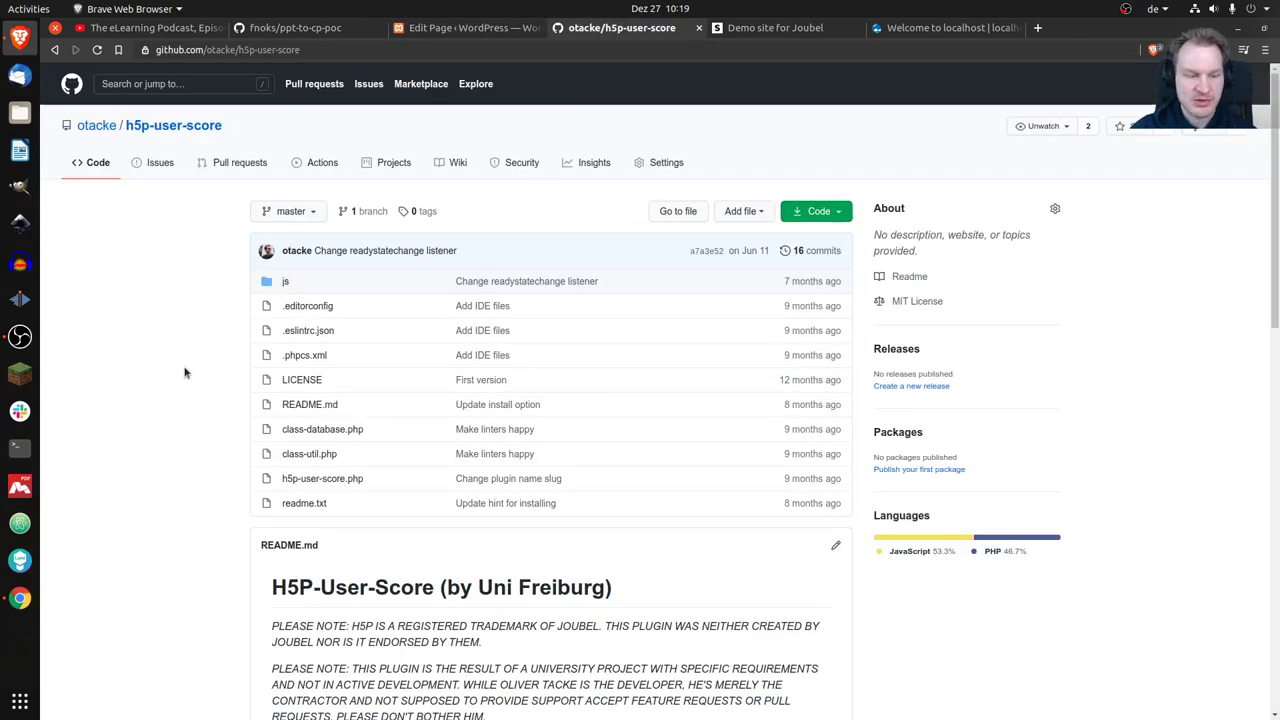
scroll(184, 372, down, 8)
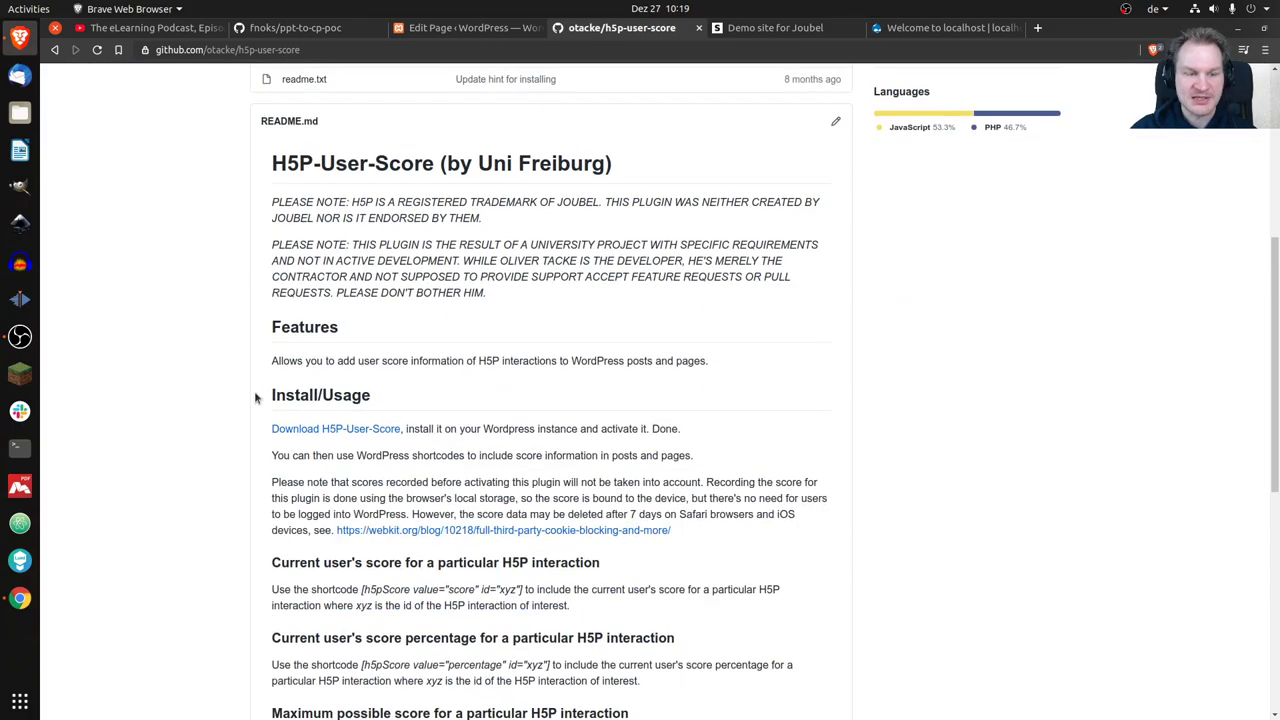
scroll(255, 398, down, 6)
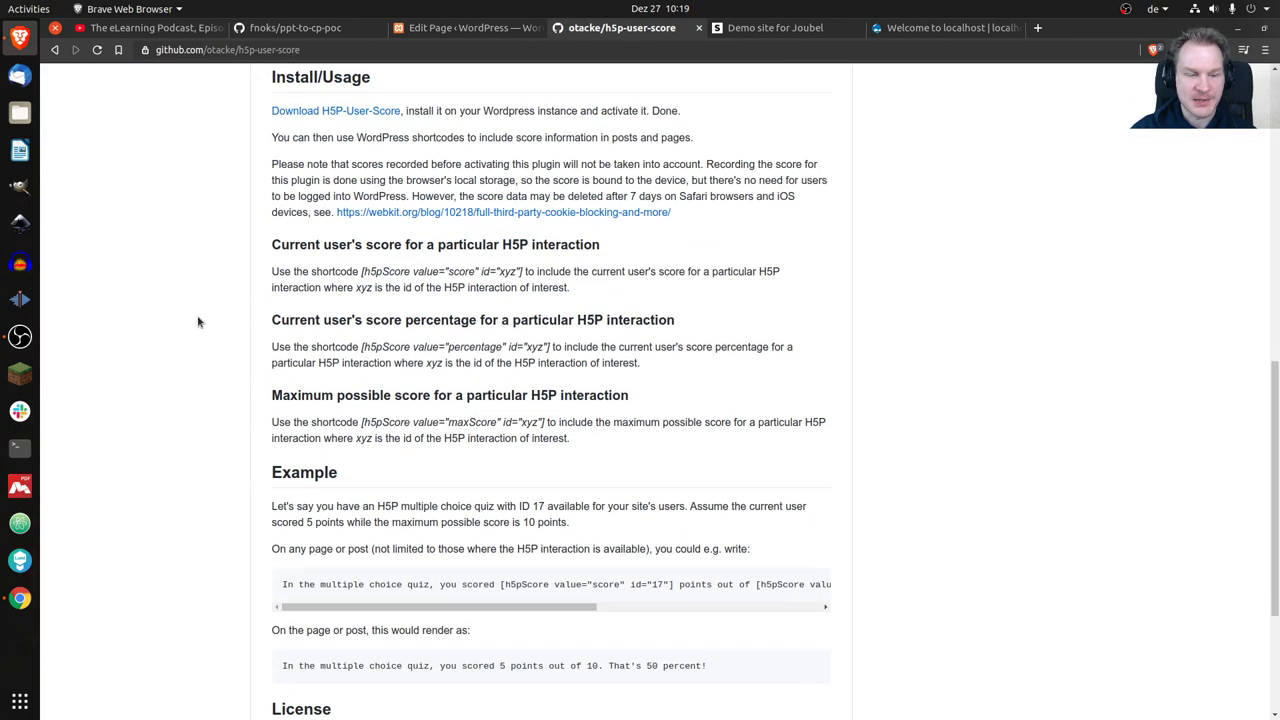
scroll(198, 321, down, 2)
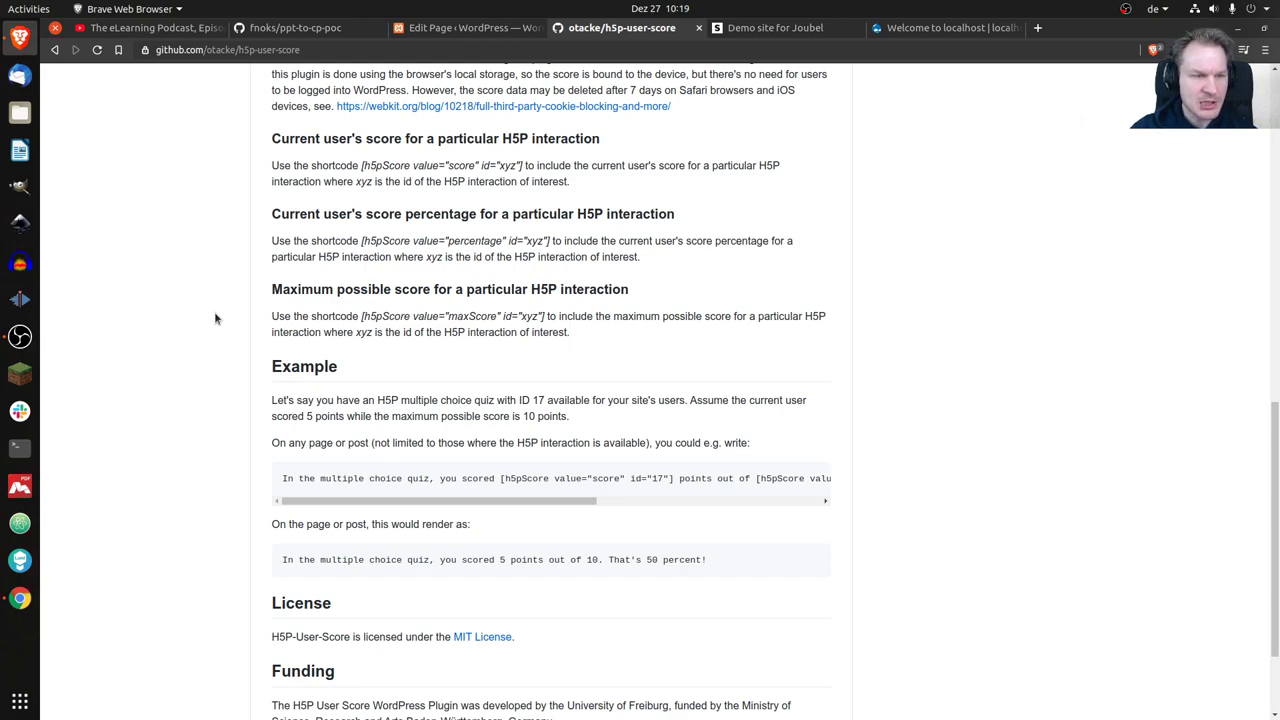
scroll(214, 318, up, 1)
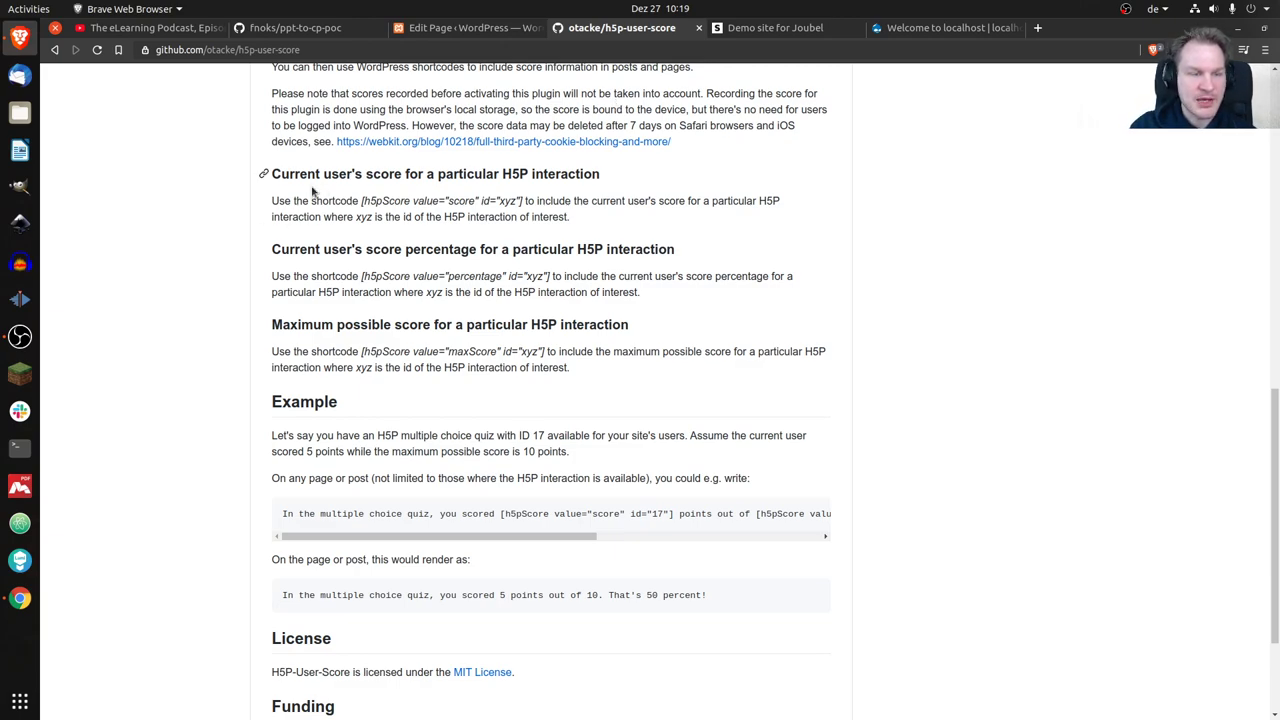
scroll(212, 266, down, 2)
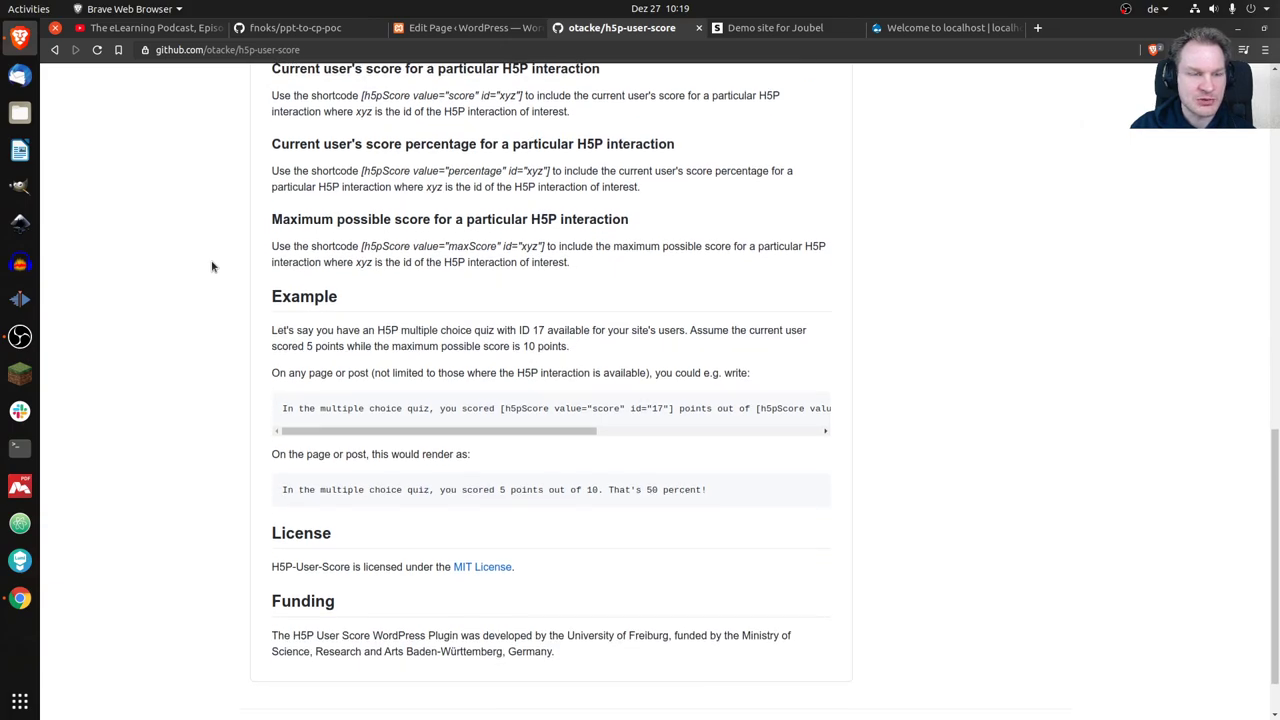
scroll(212, 266, up, 2)
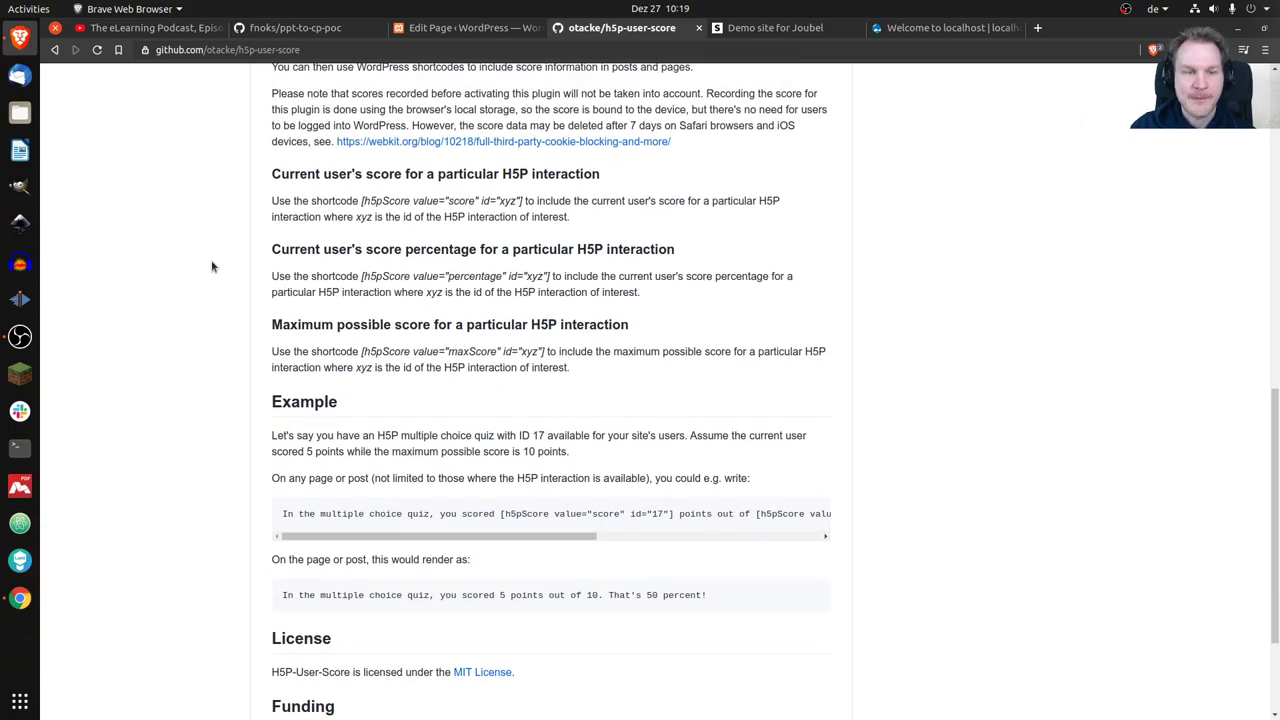